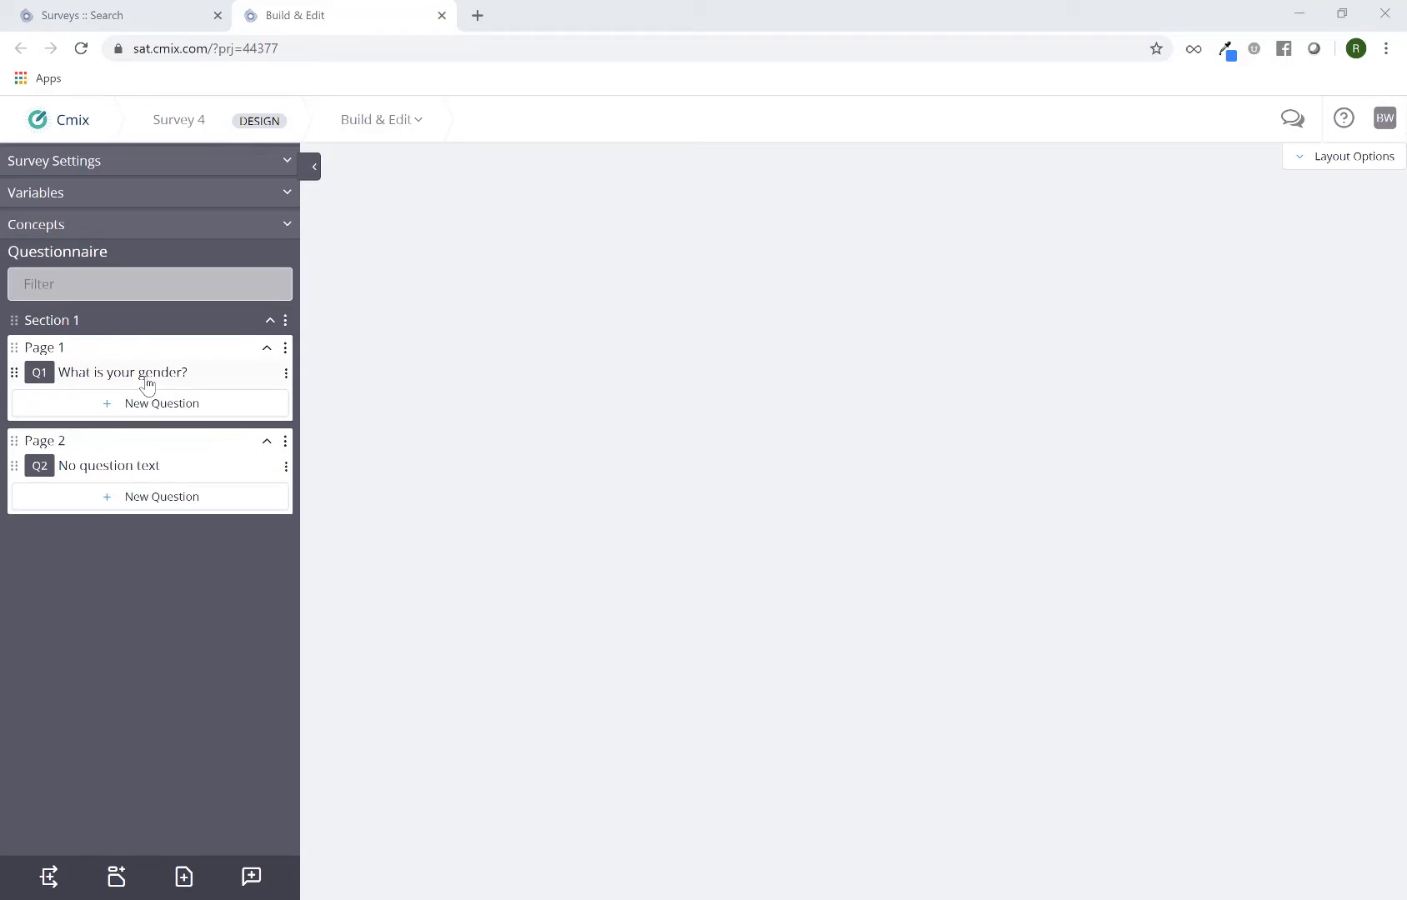
Check the responses of question Q1, close it, and create a Quick Terminate that ends the survey when Q1's response is 1
click(145, 379)
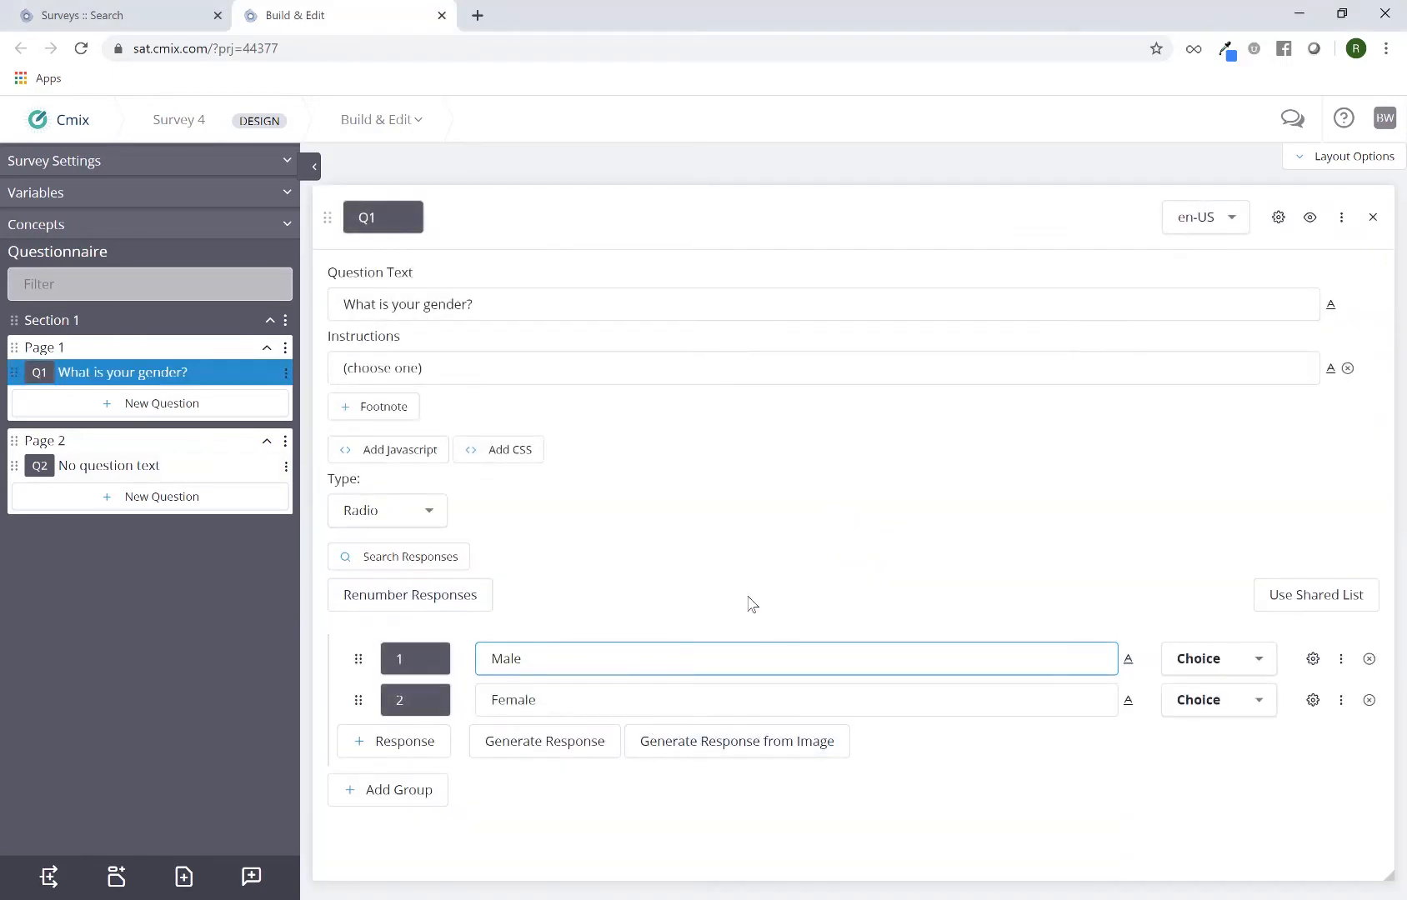
click(1371, 217)
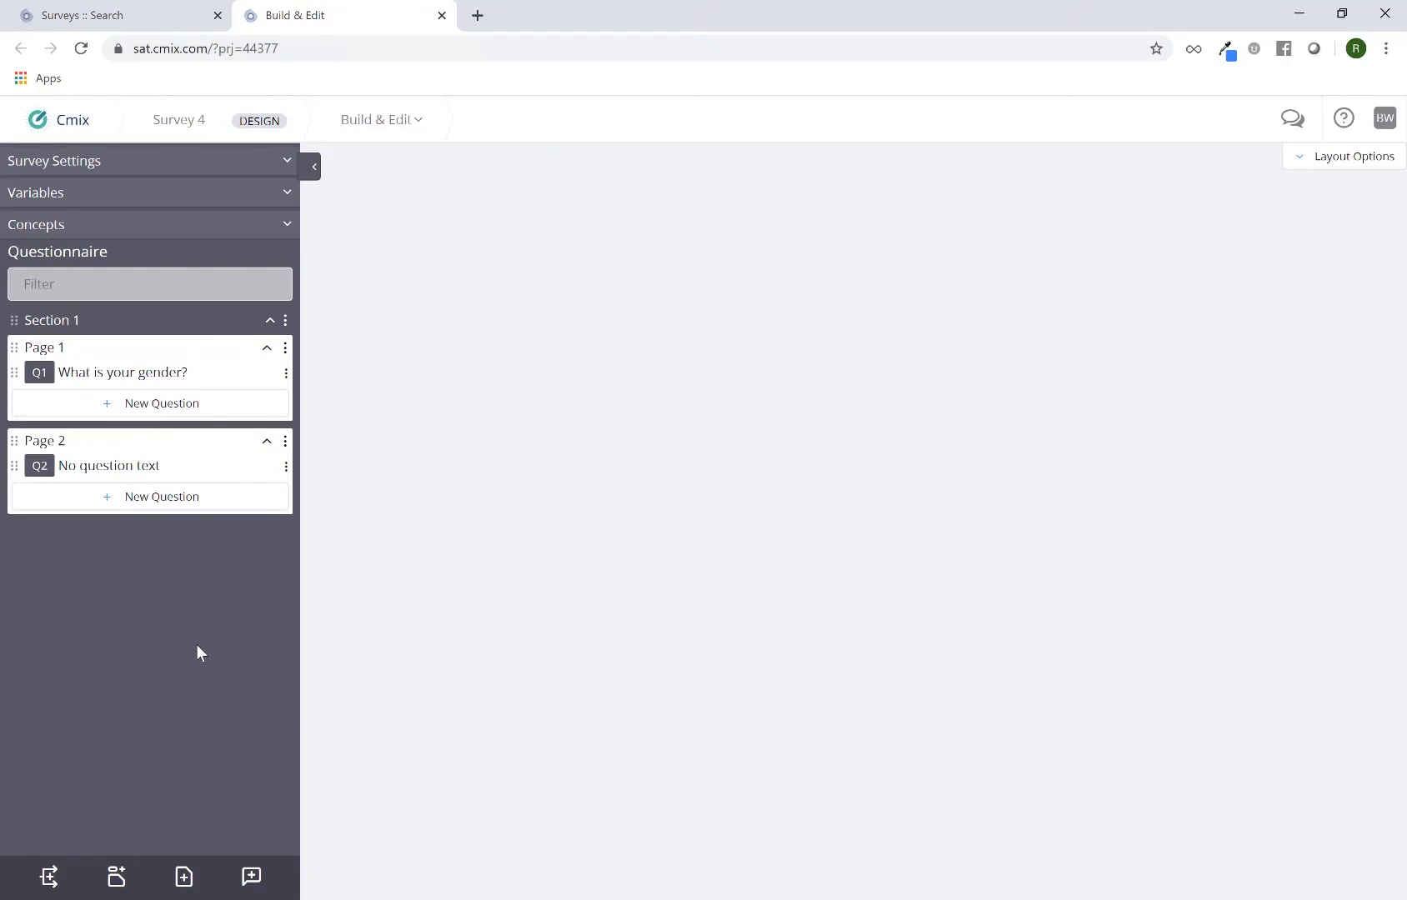
click(52, 877)
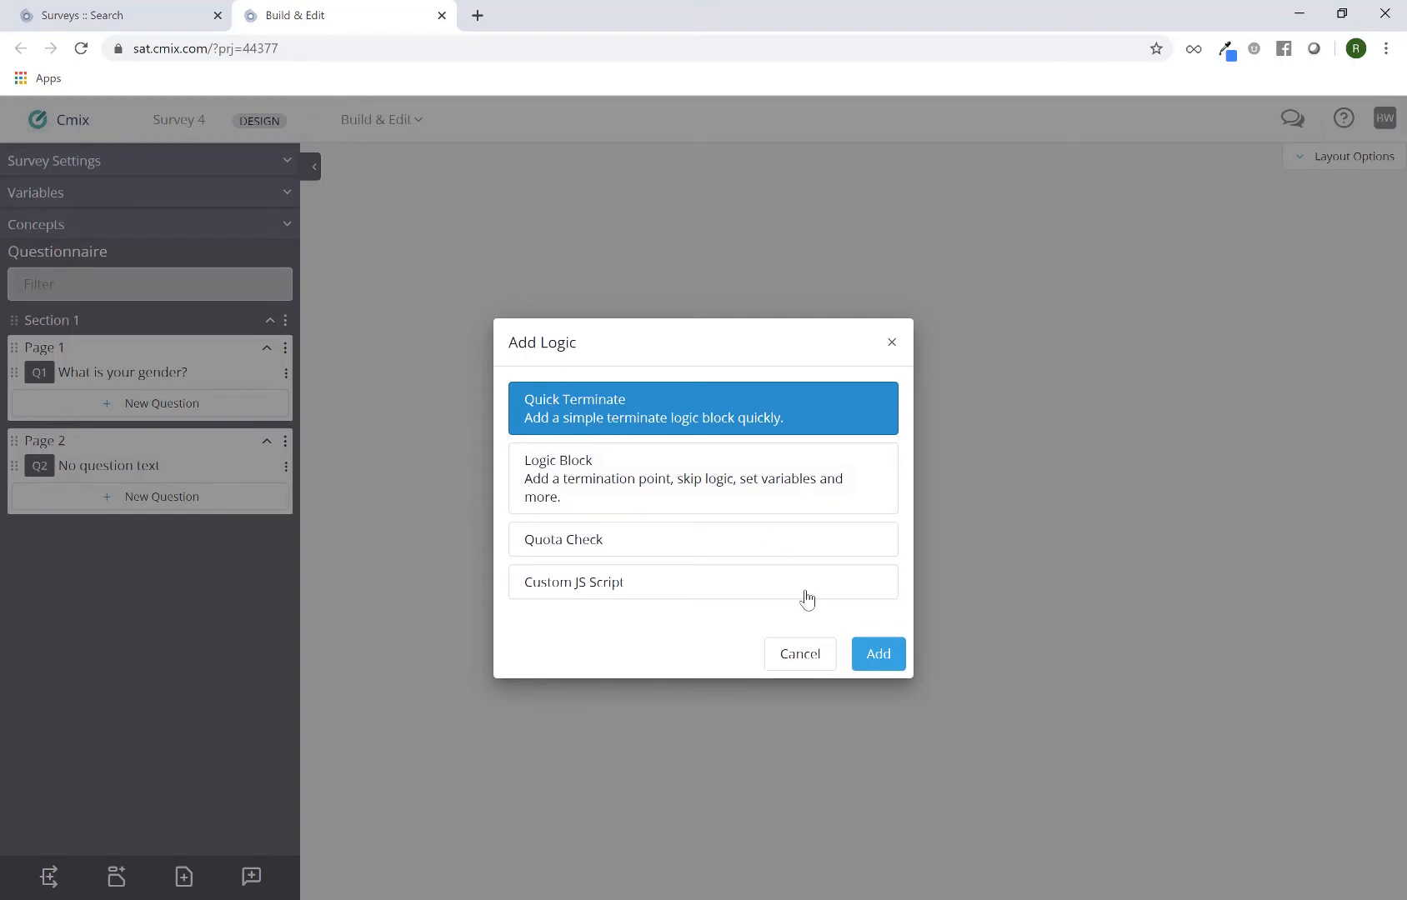
click(854, 655)
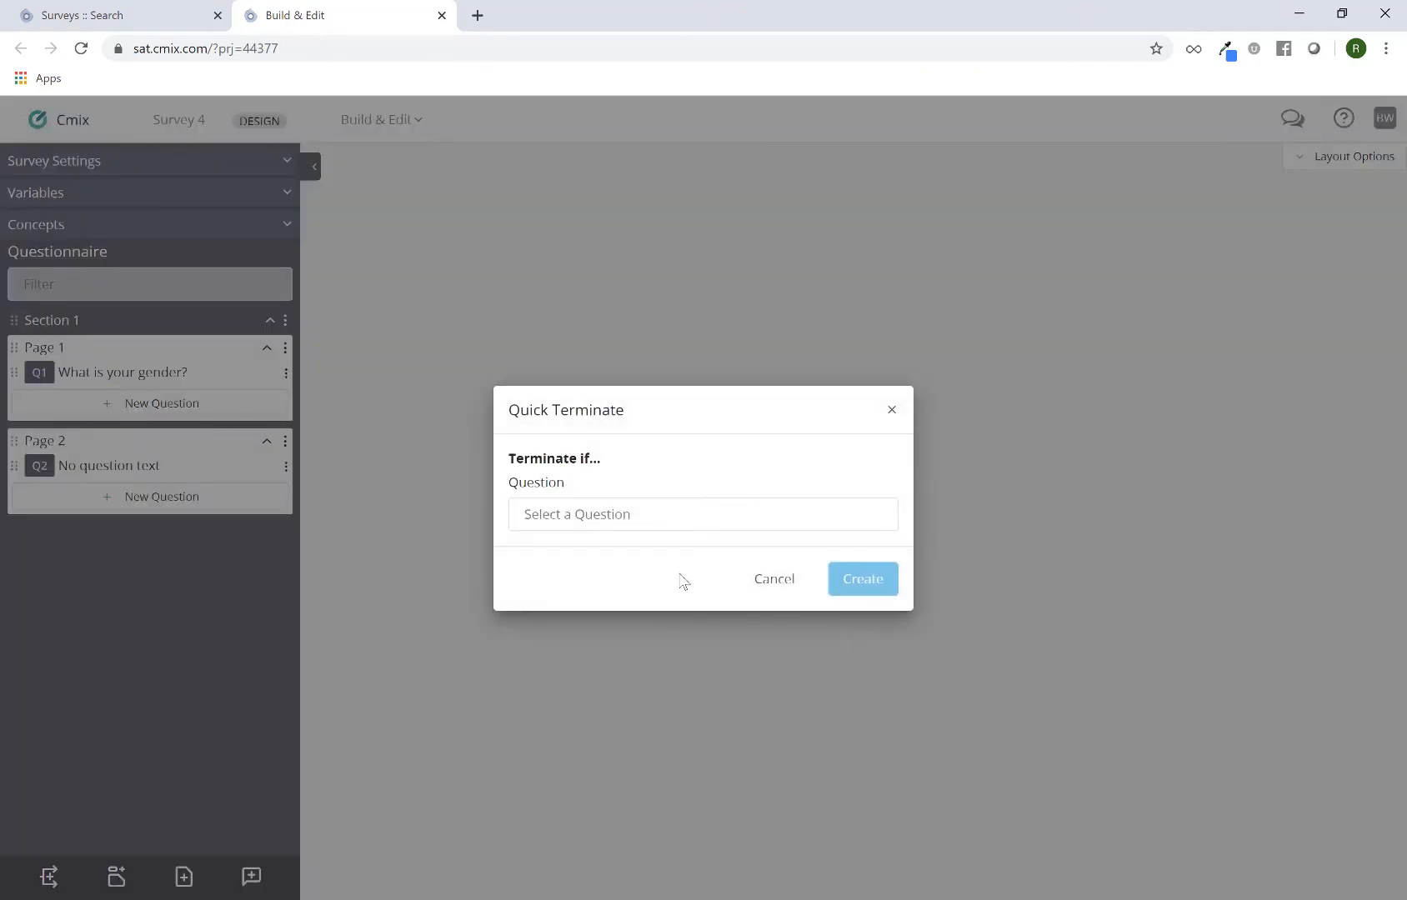
click(623, 524)
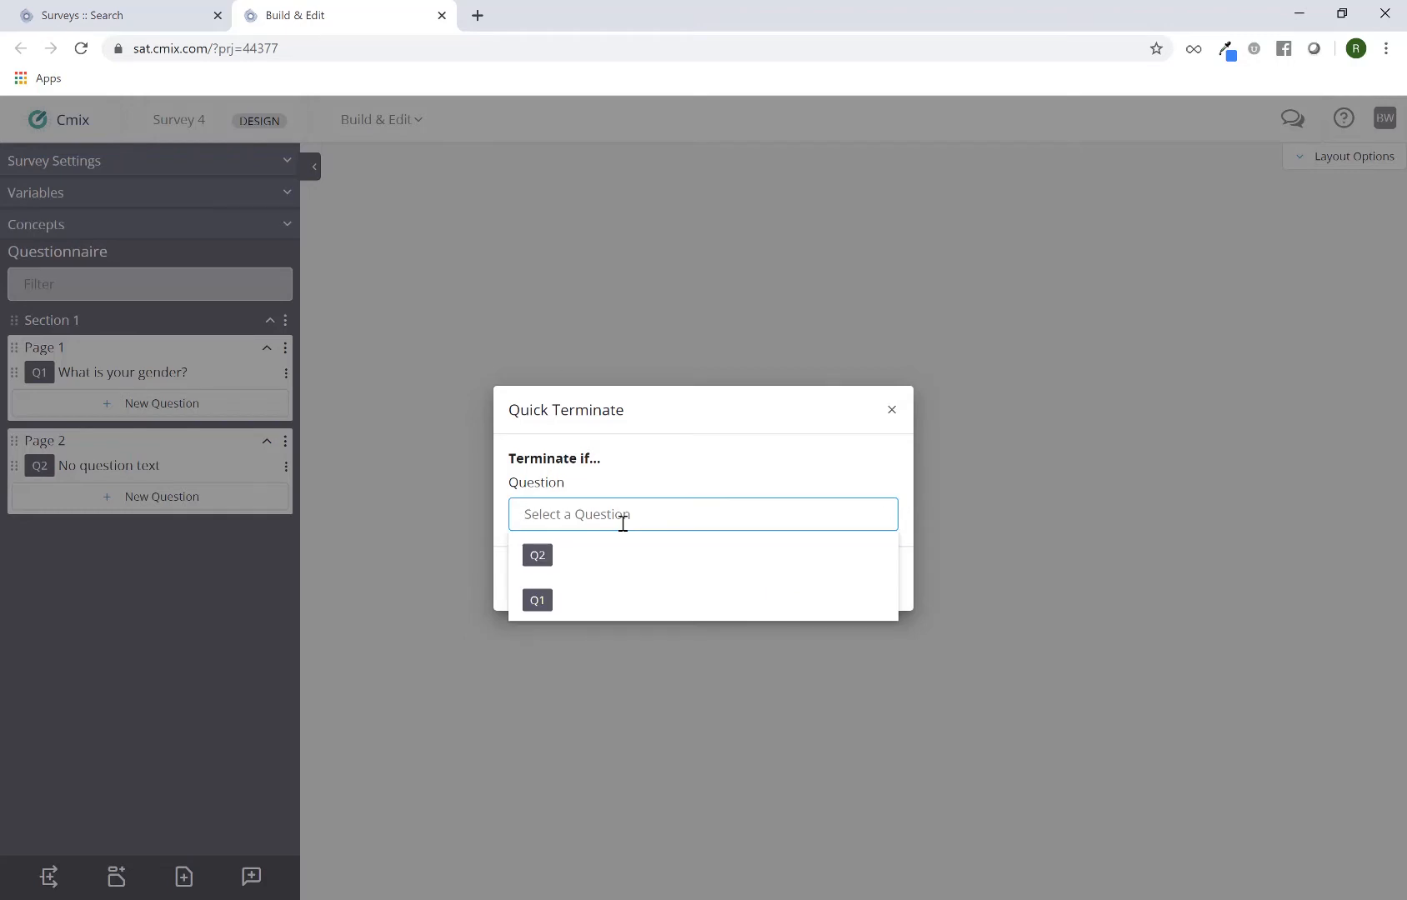
text(q1)
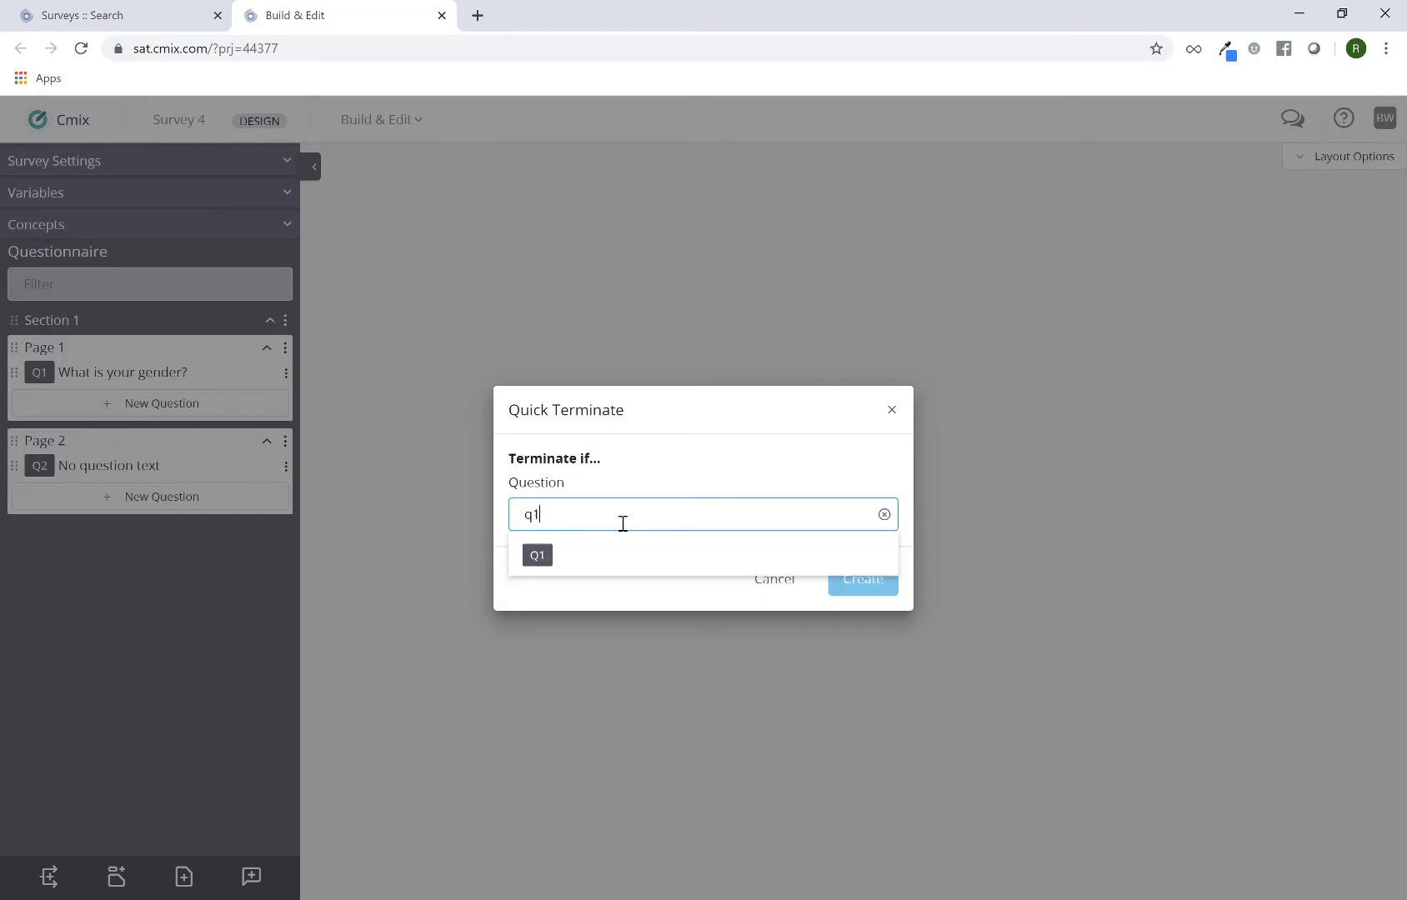
click(609, 567)
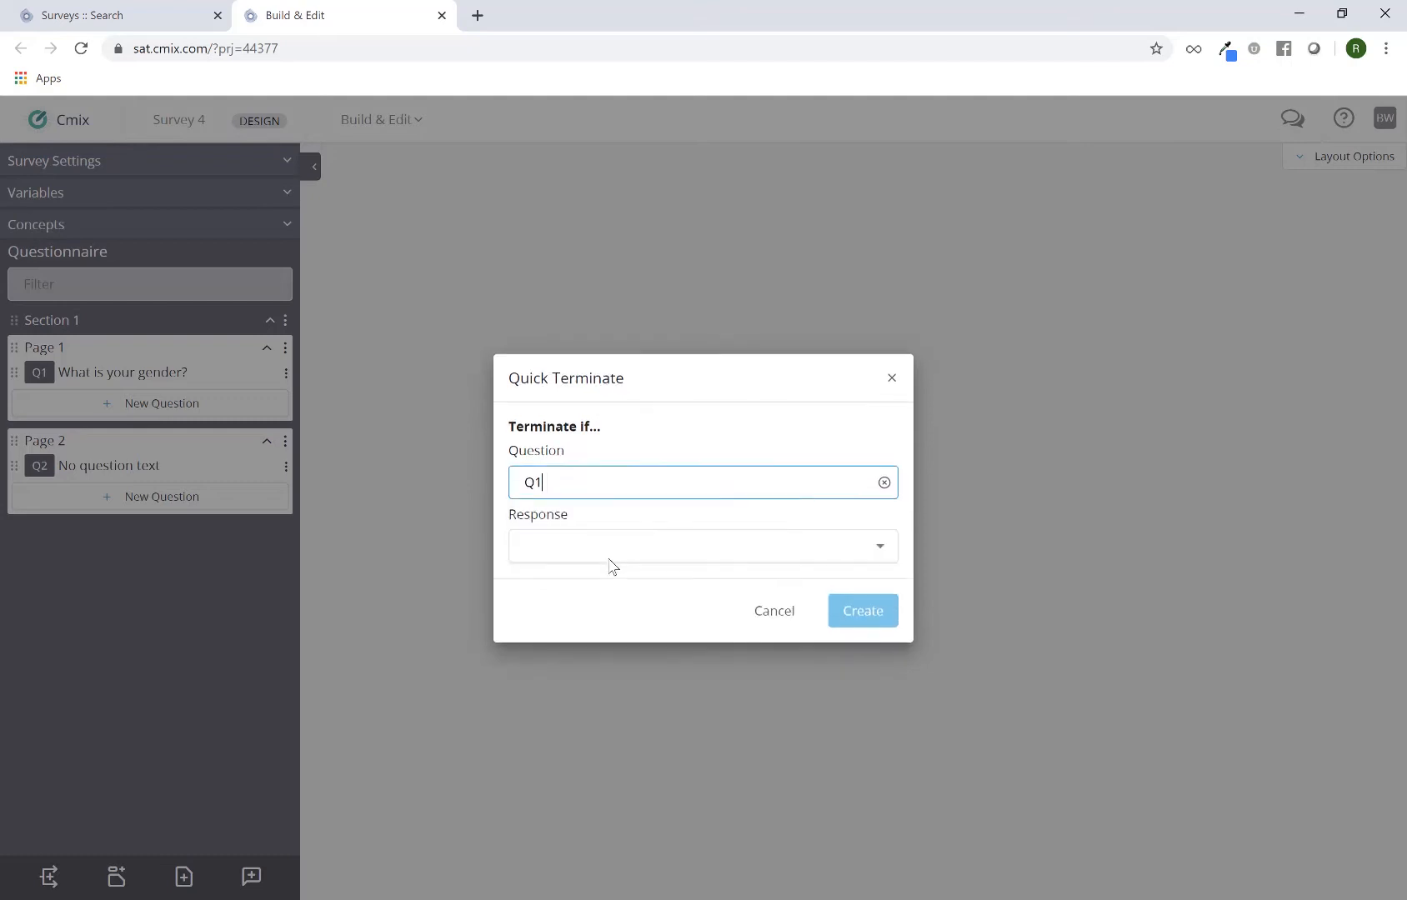
click(567, 544)
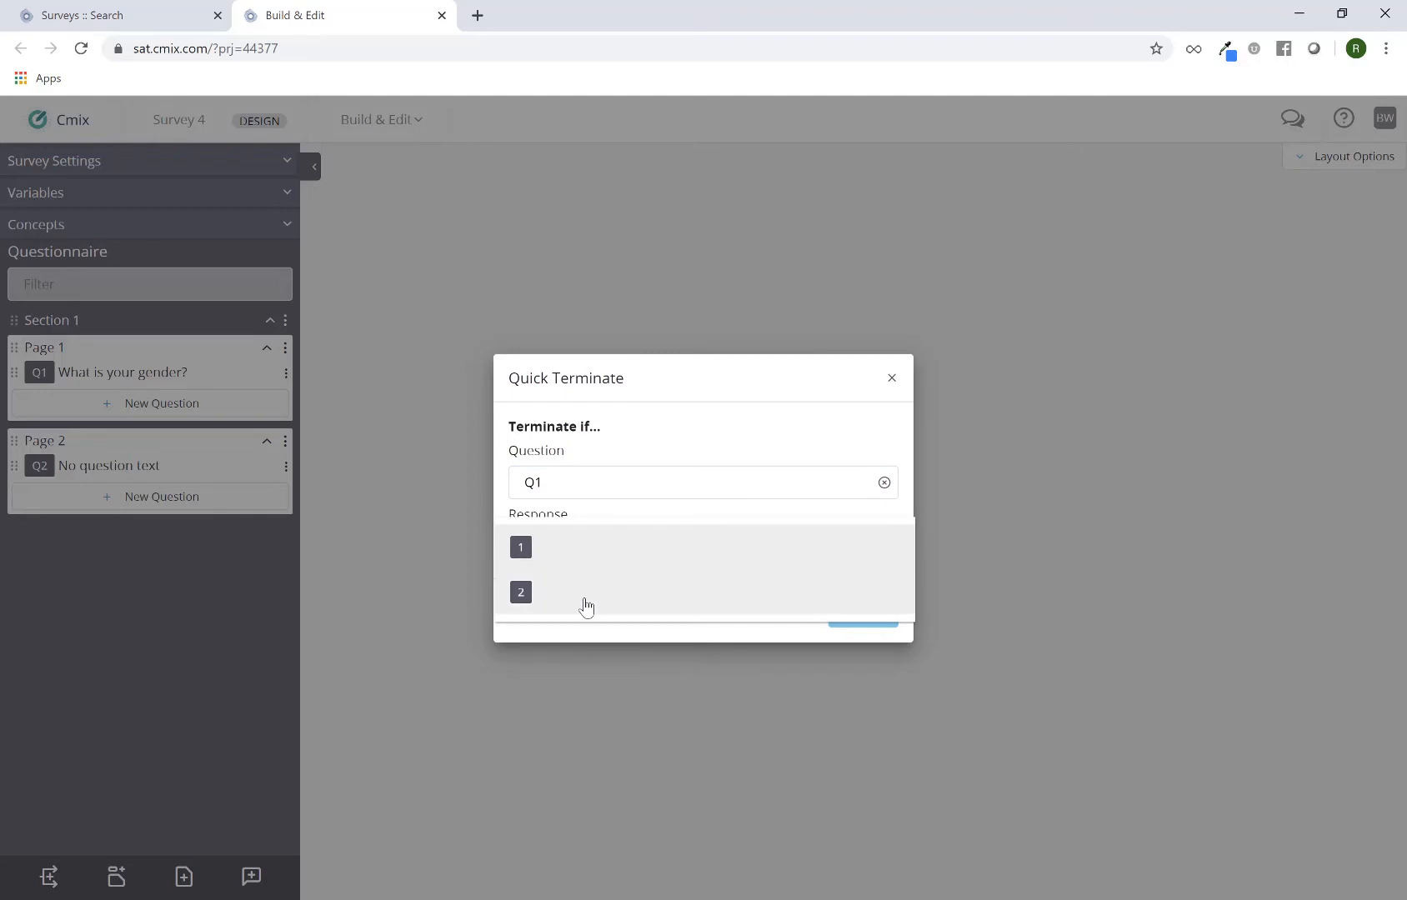
click(587, 556)
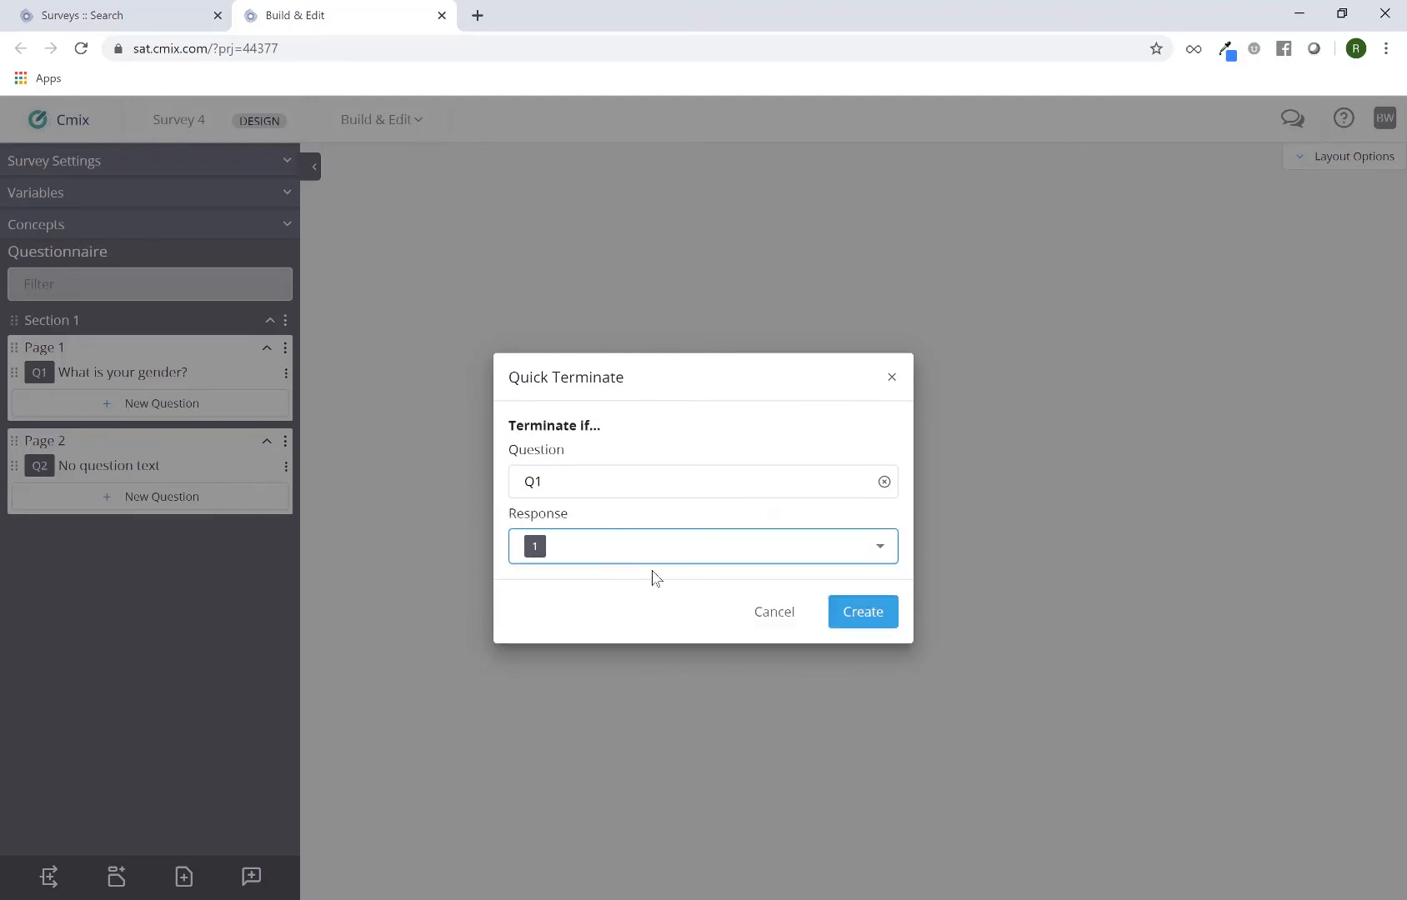
click(850, 621)
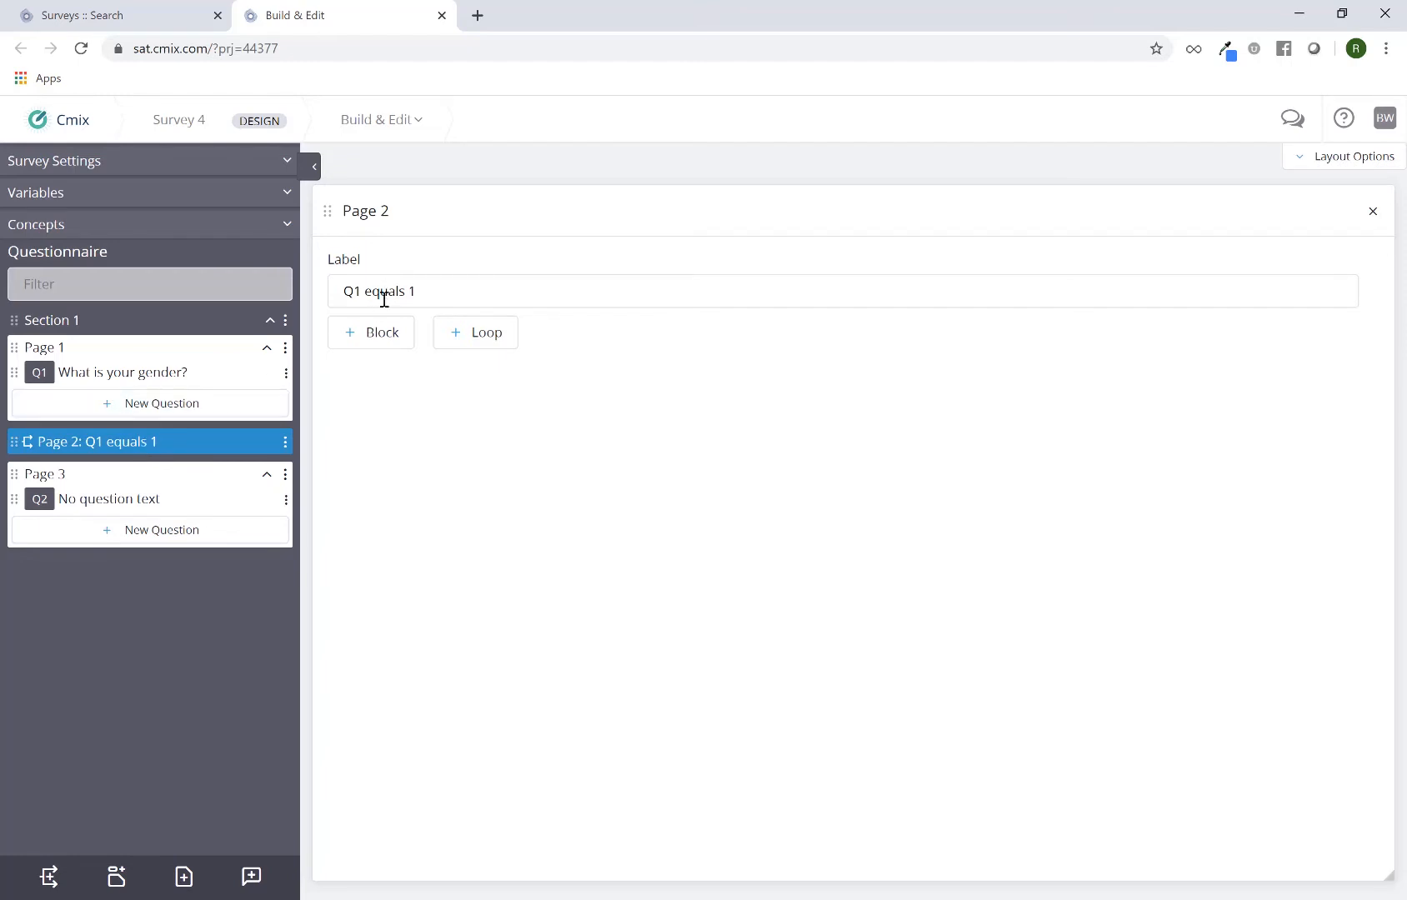
Reload the survey and examine the condition and termination code on the "Q1 equals 1" logic page
click(81, 48)
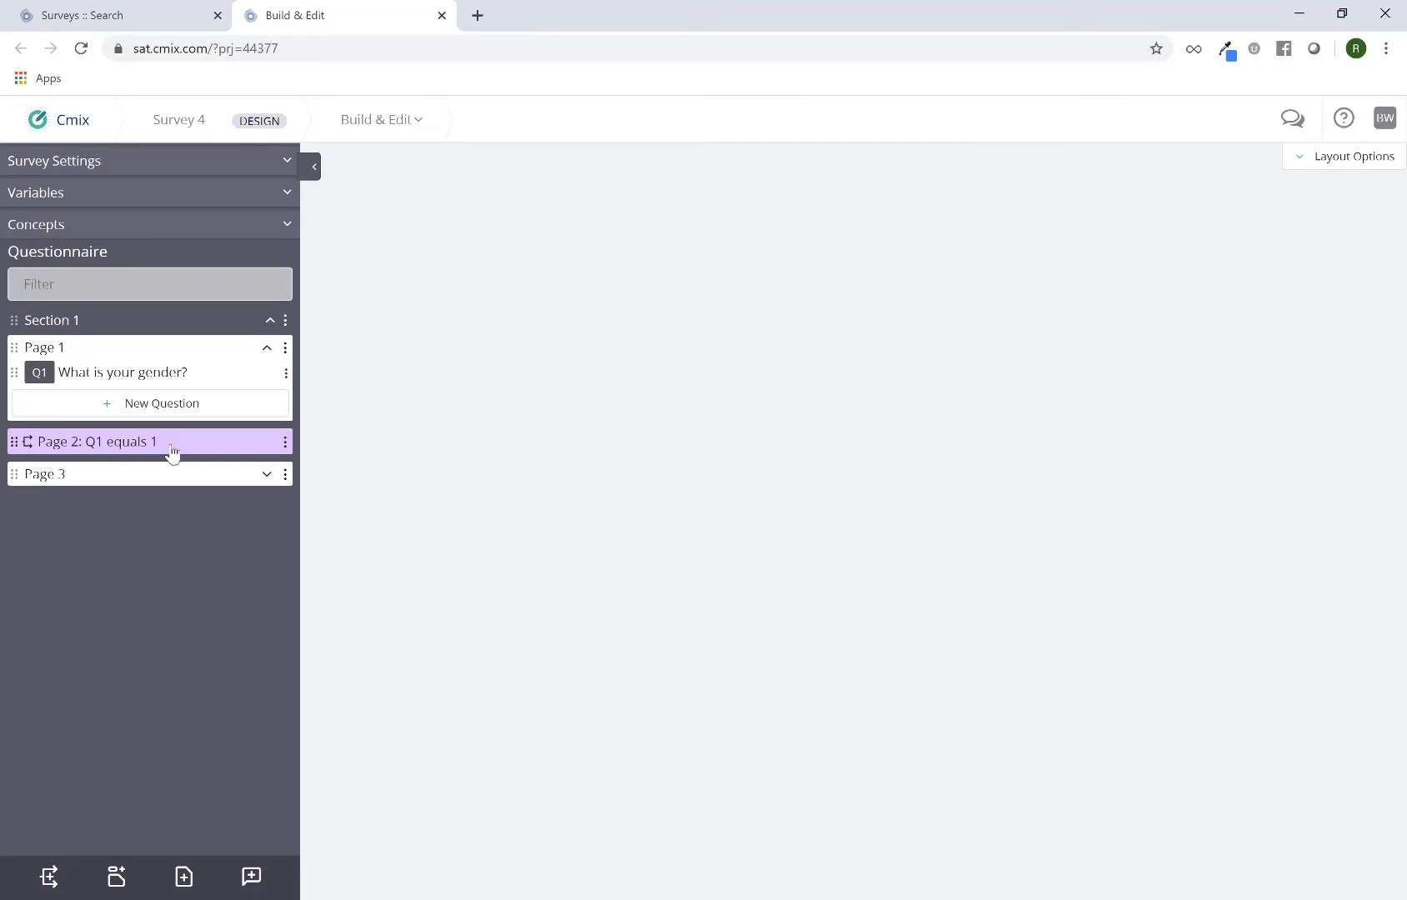
click(172, 450)
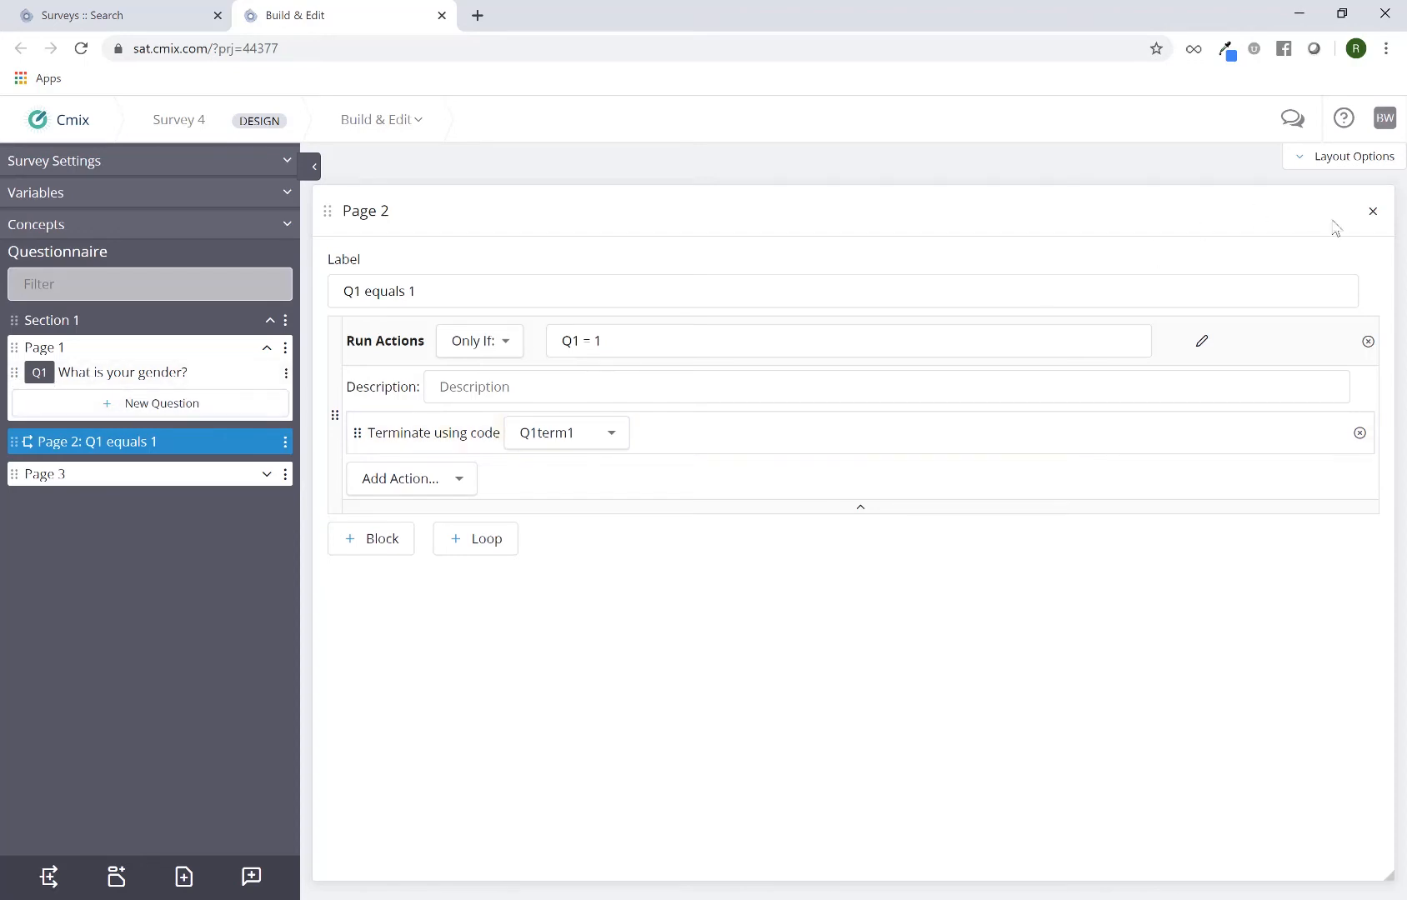
click(1373, 214)
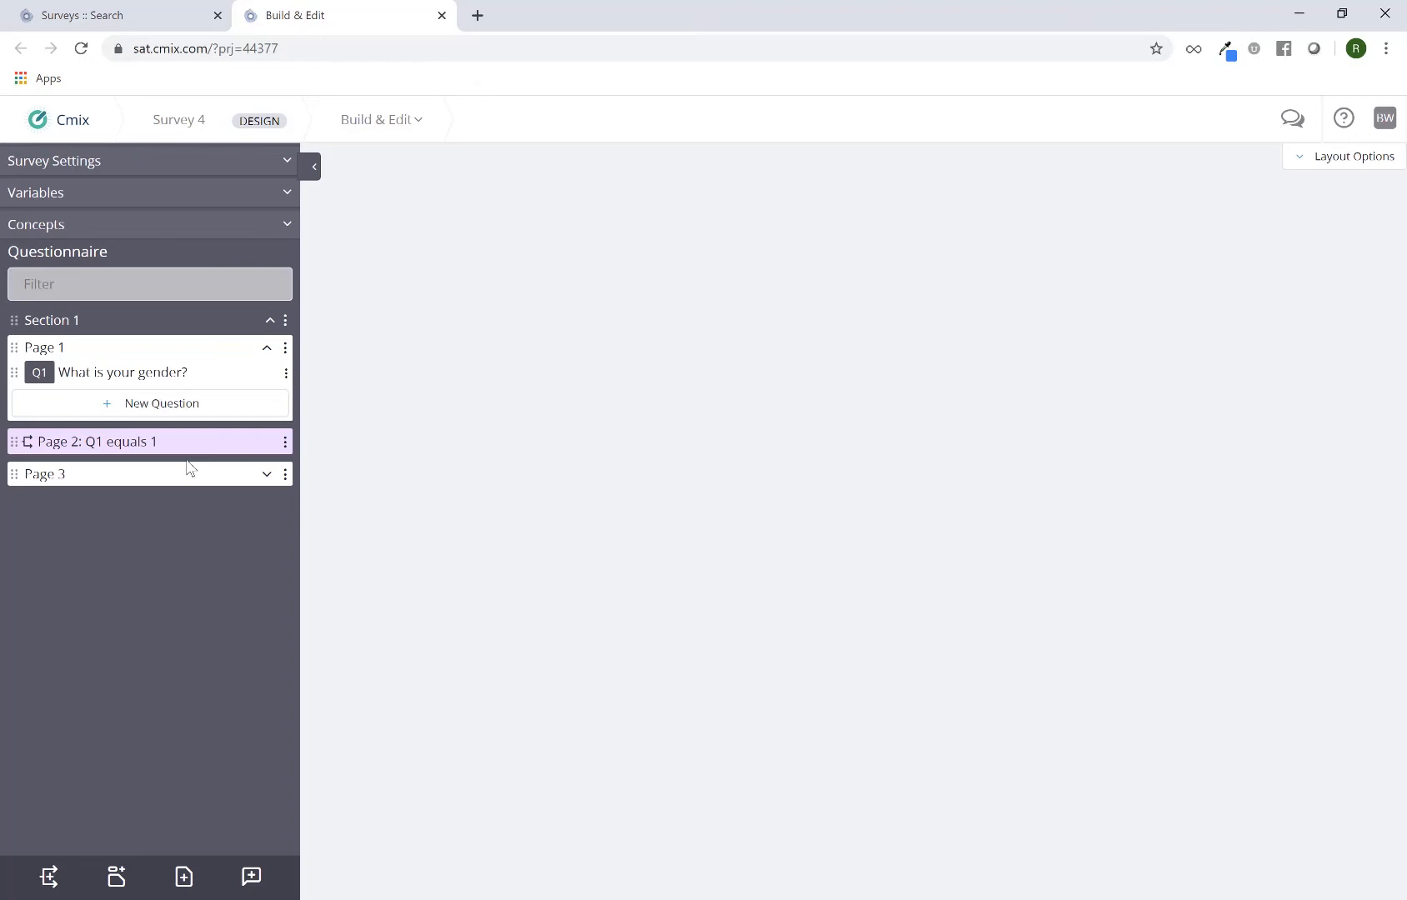
Expand Page 3, move the "Q1 equals 1" logic page below it, and return the logic page to directly after Page 1
click(267, 475)
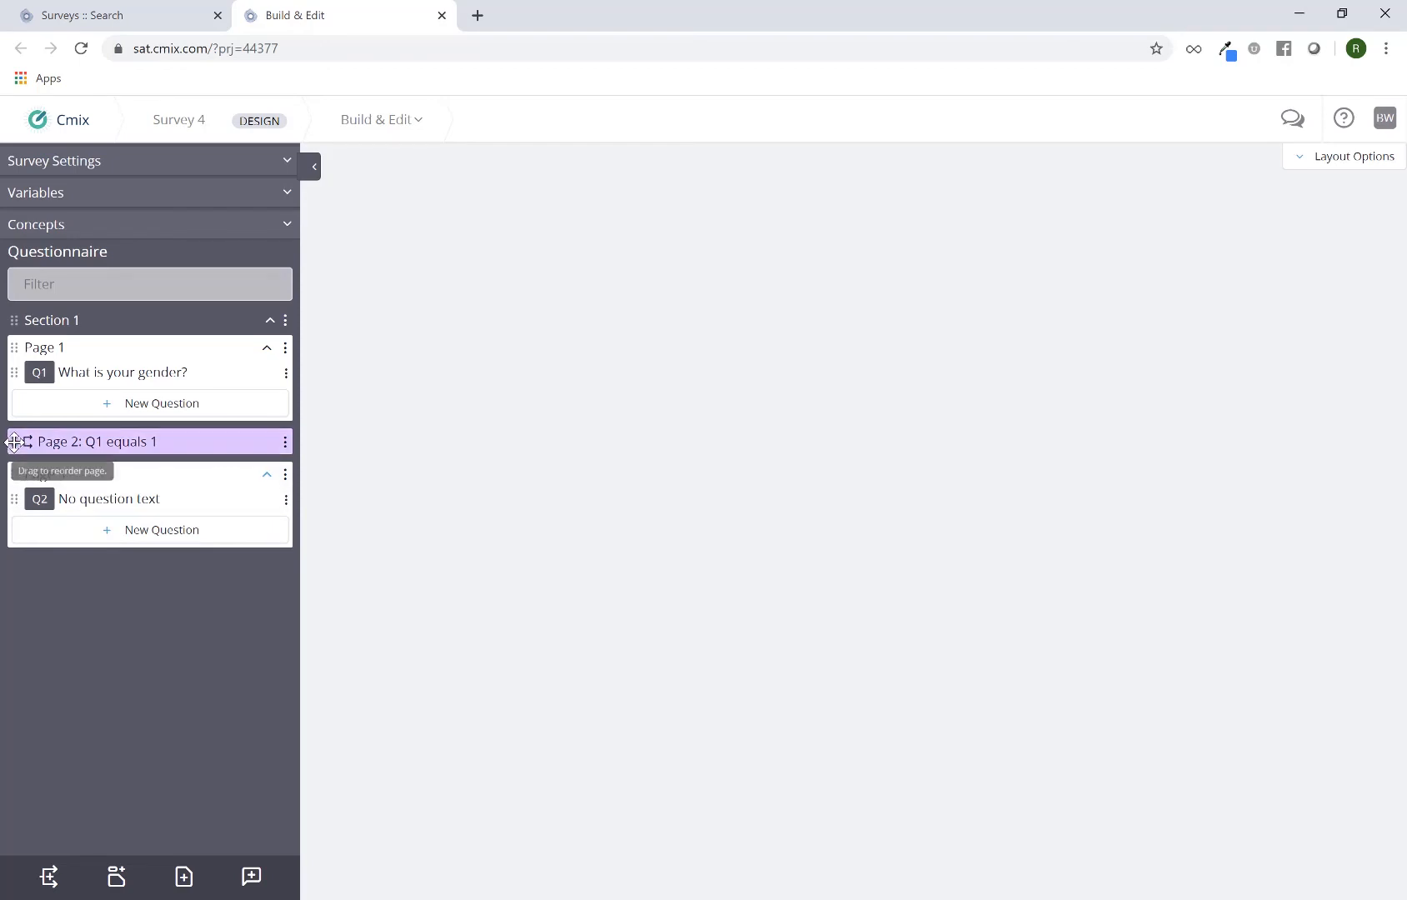
drag(17, 452, 37, 548)
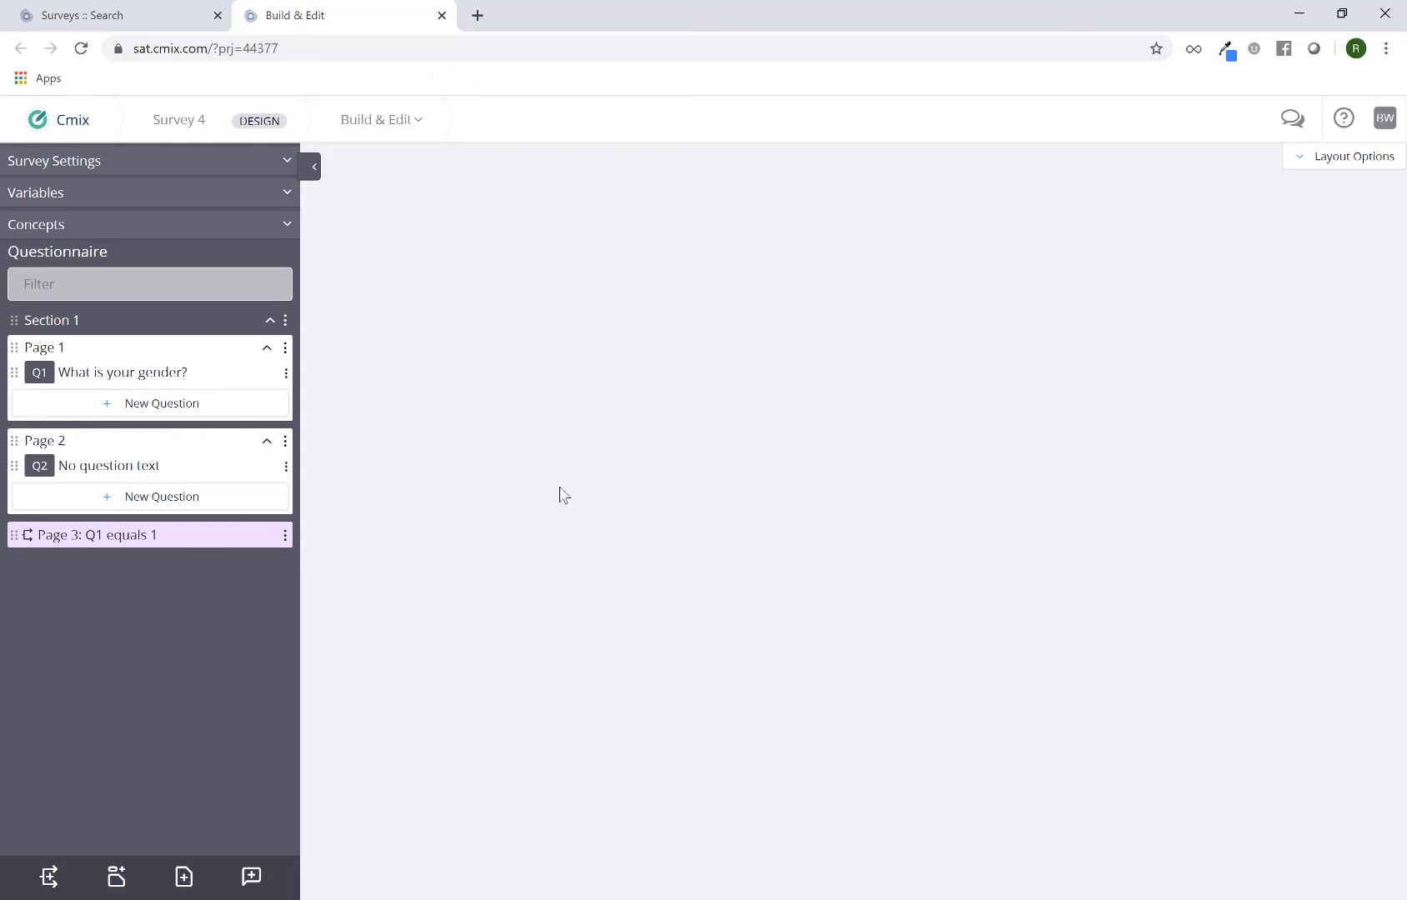
drag(10, 534, 25, 441)
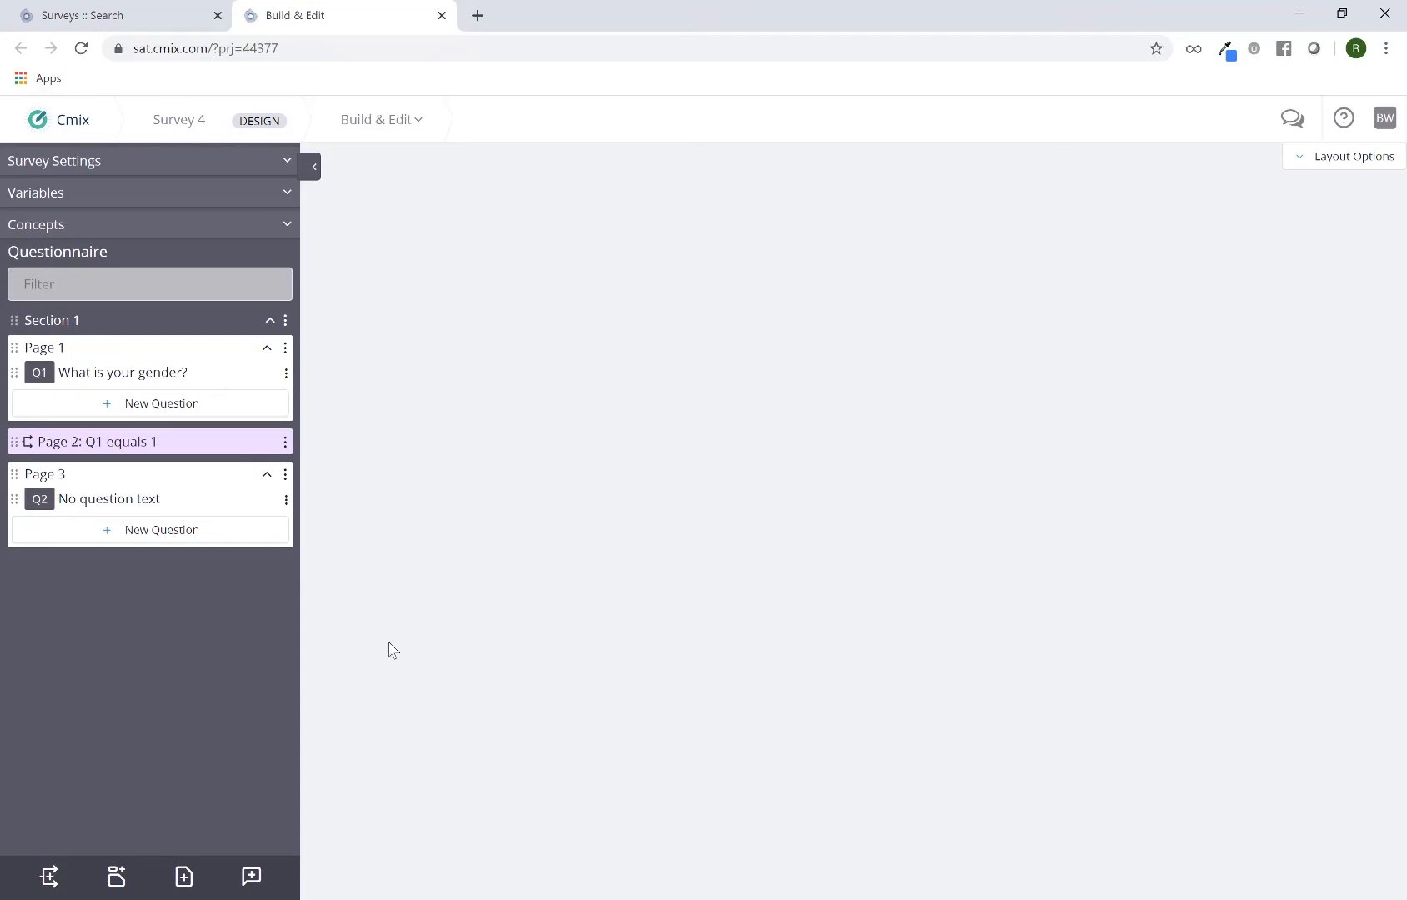
Add a Logic Block page to the questionnaire, placed after Page 1 of Section 1
click(47, 877)
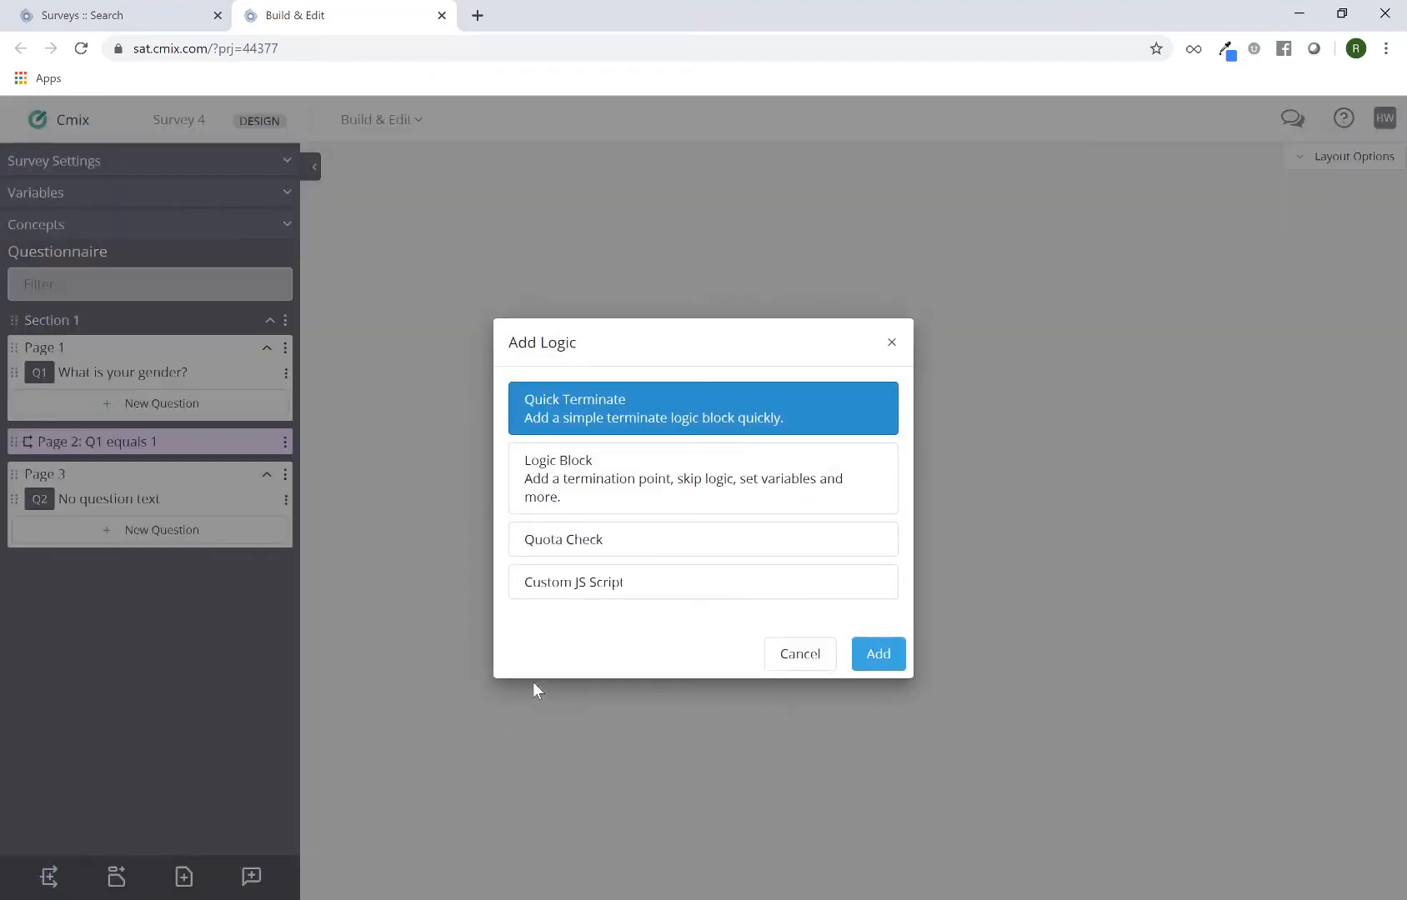
click(609, 483)
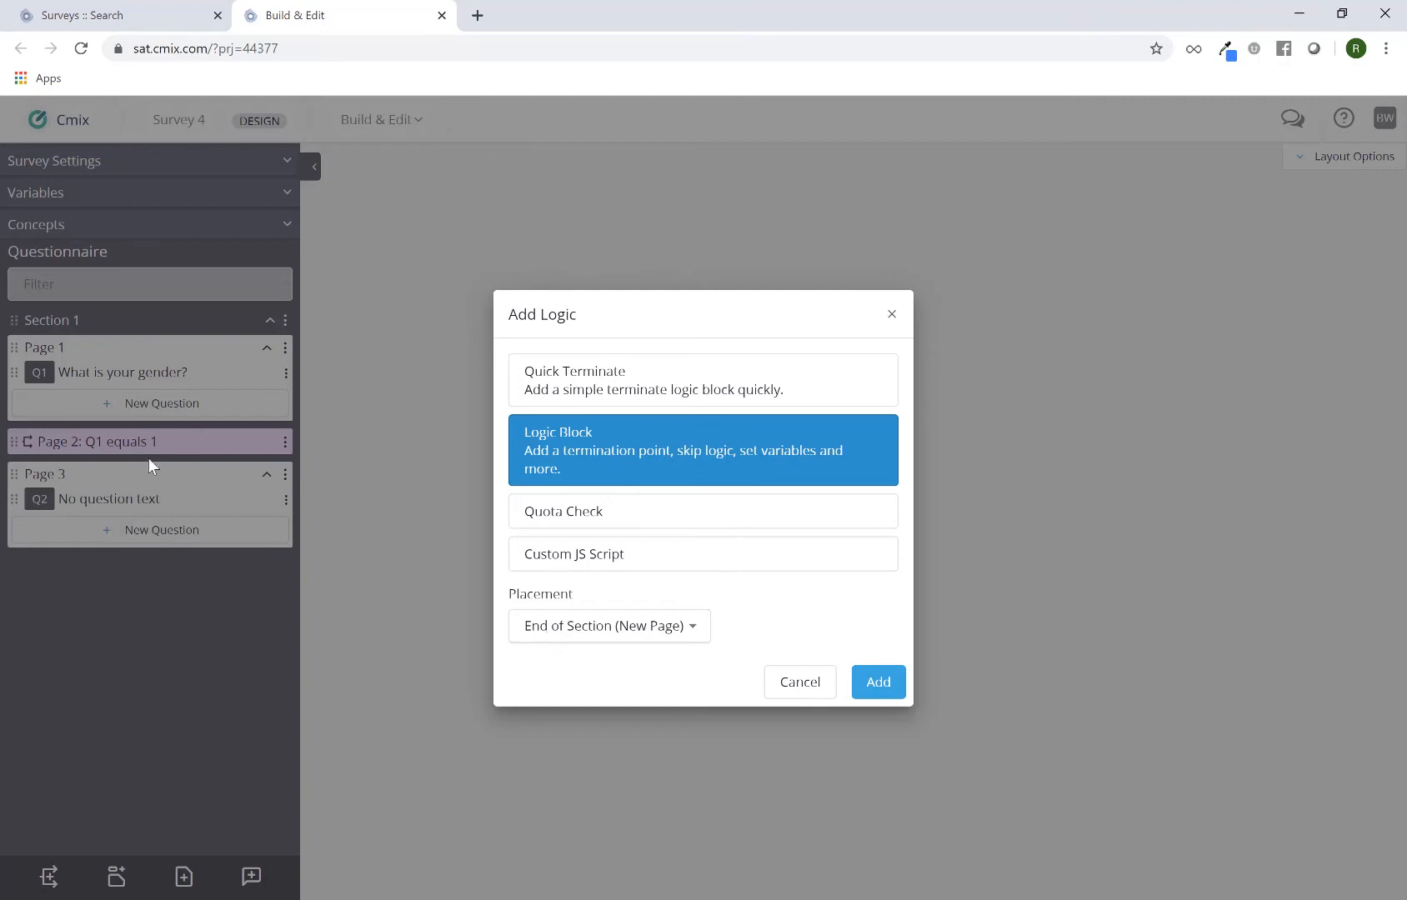
click(559, 630)
click(666, 663)
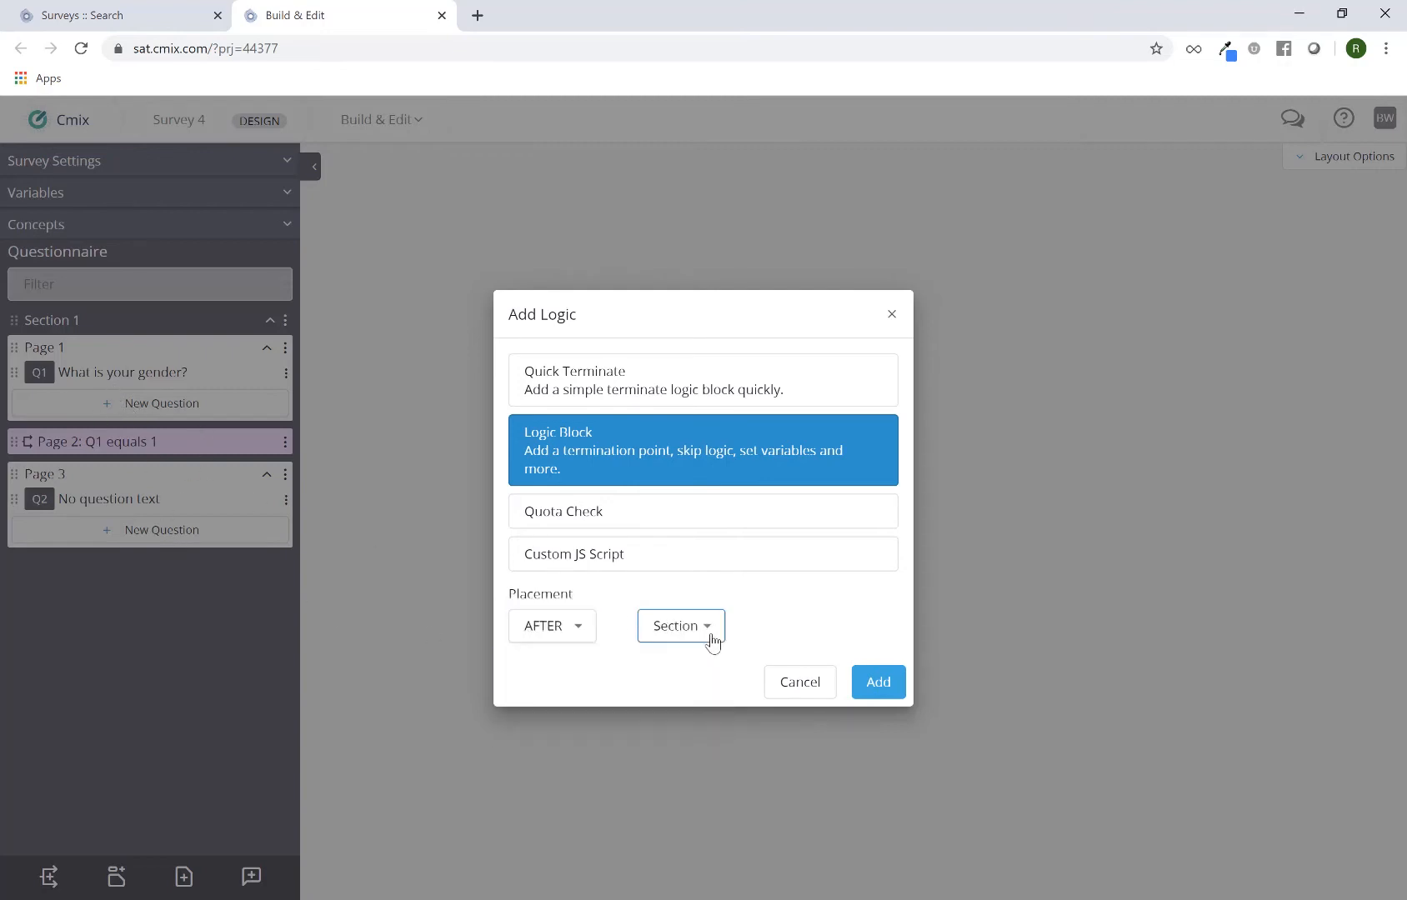
click(709, 640)
click(695, 642)
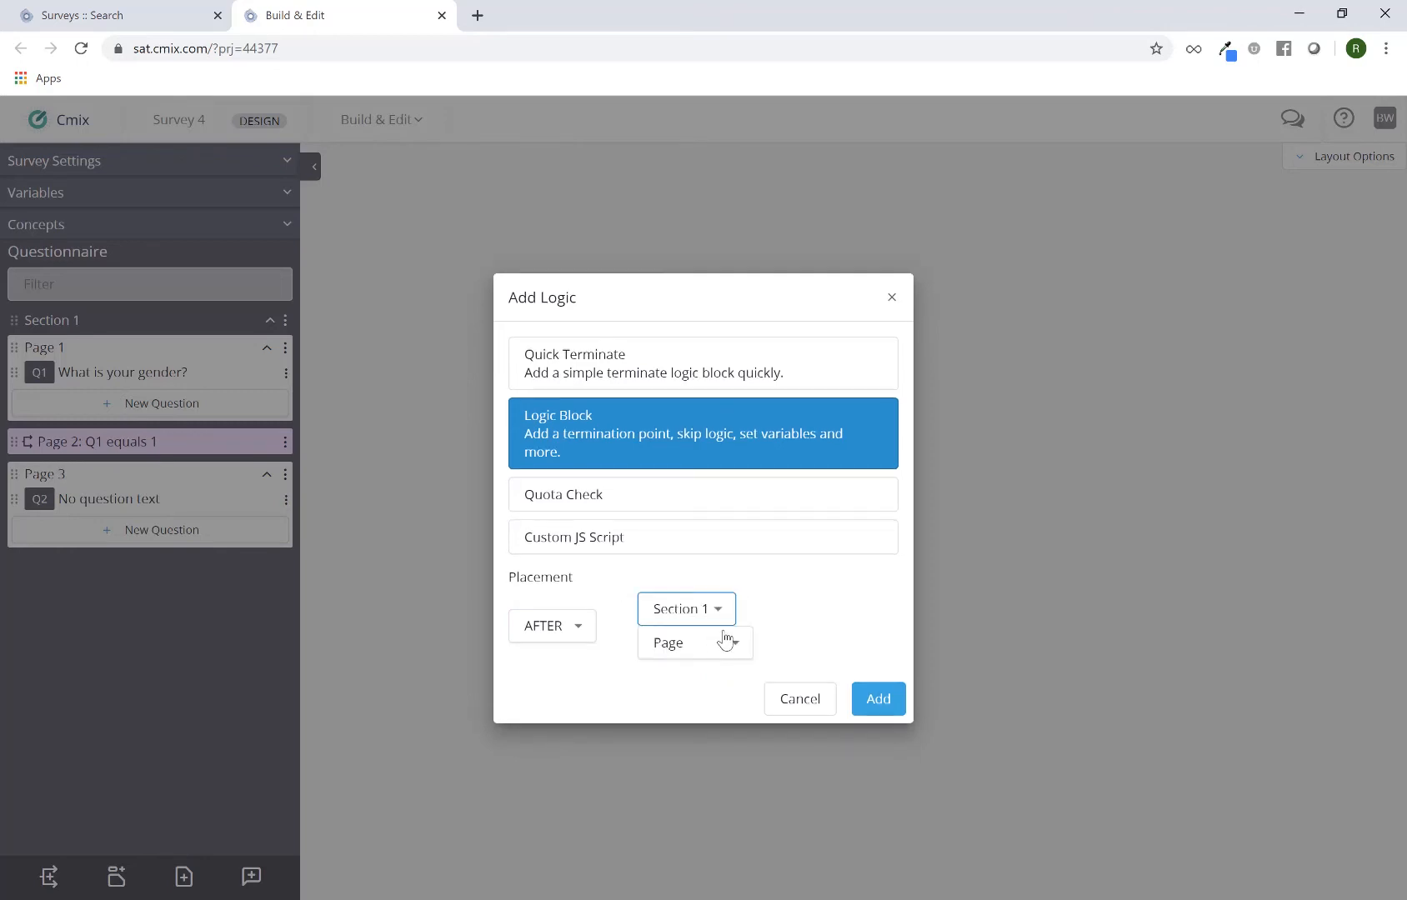
click(719, 648)
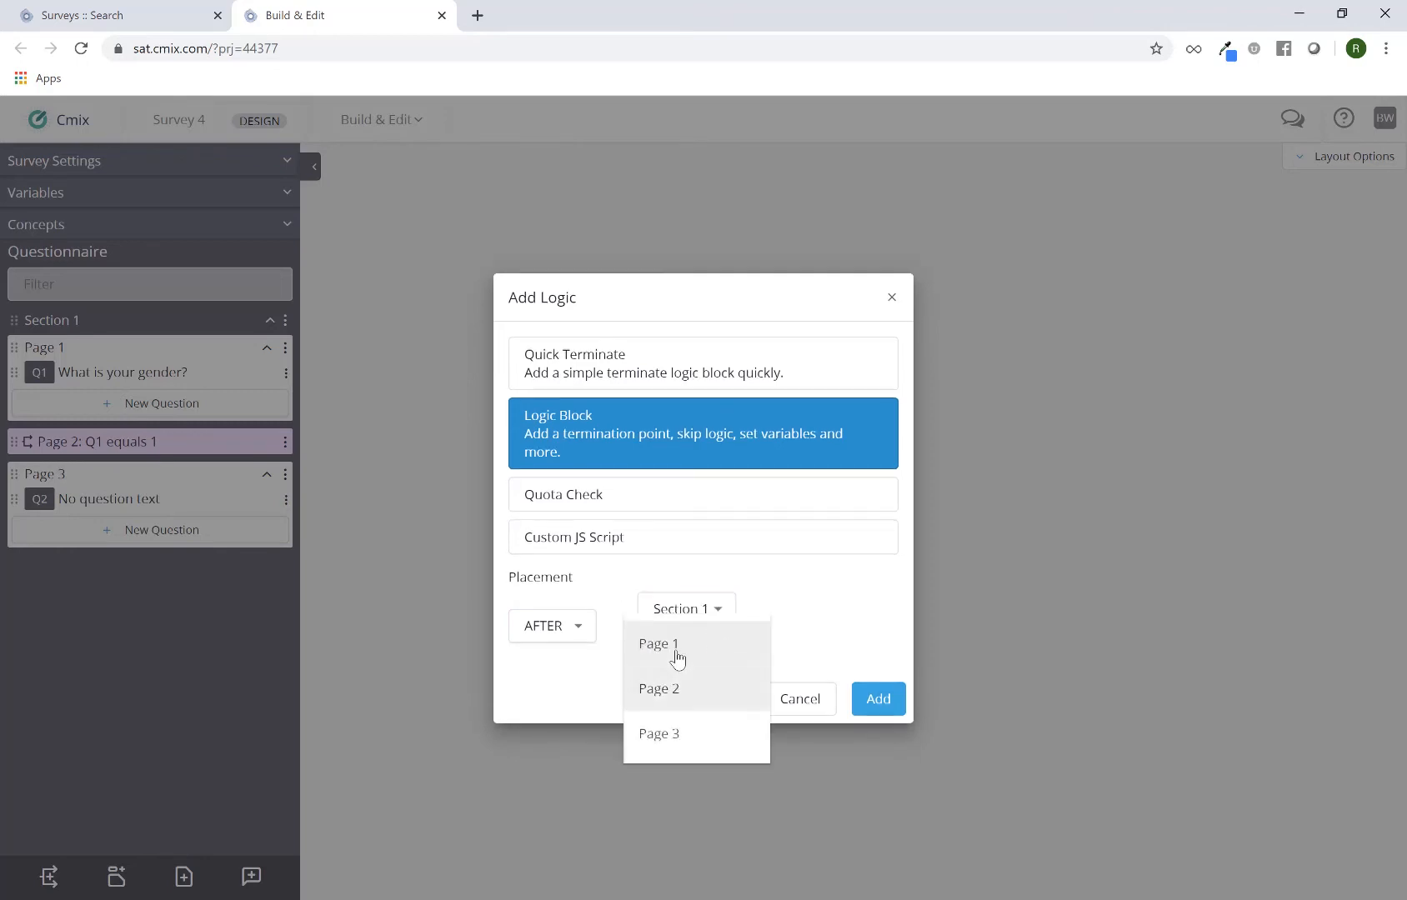
click(678, 657)
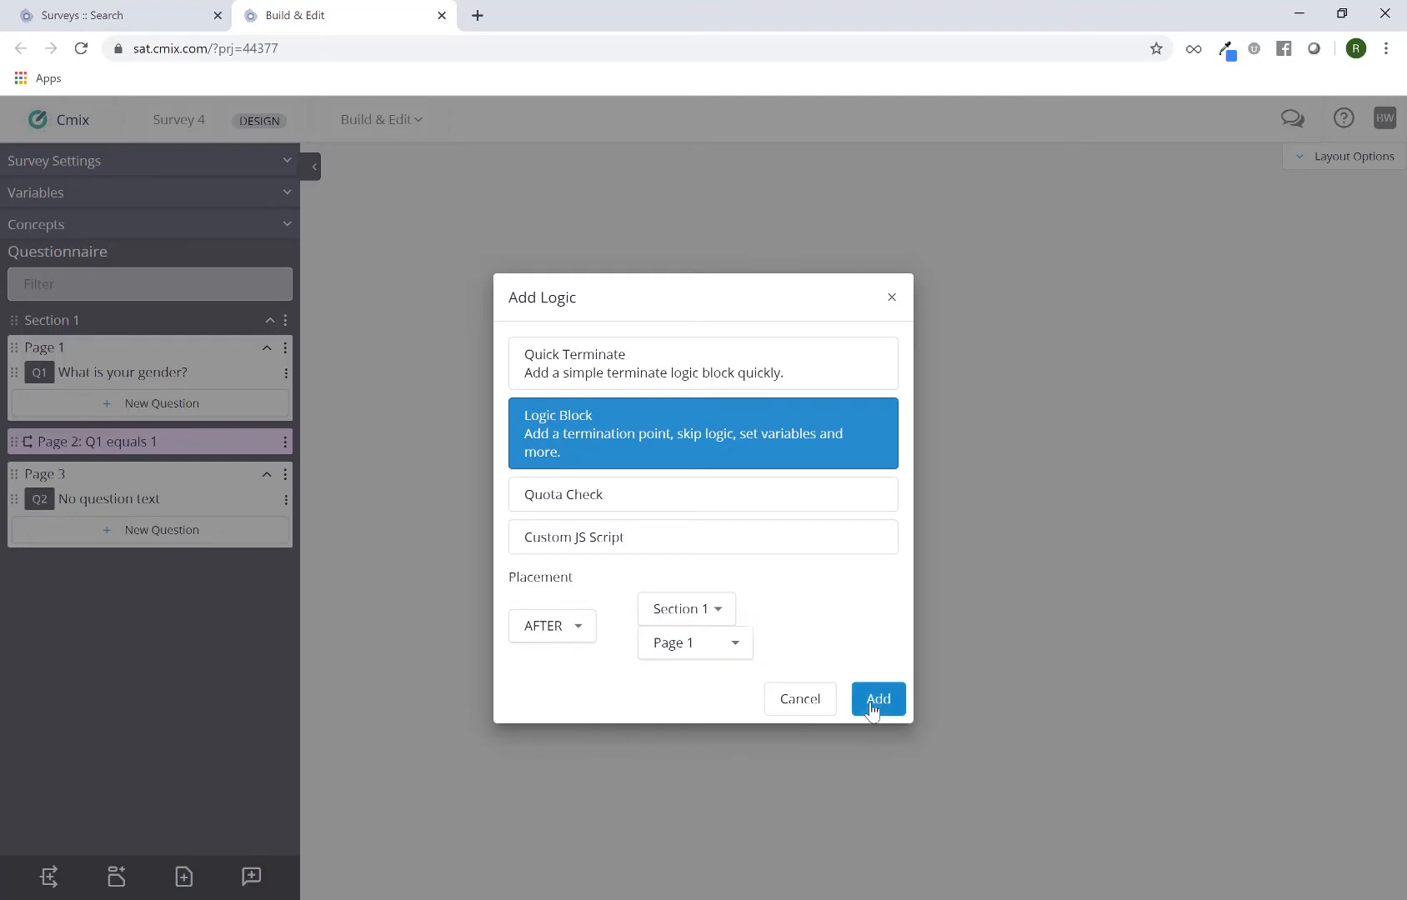
click(875, 698)
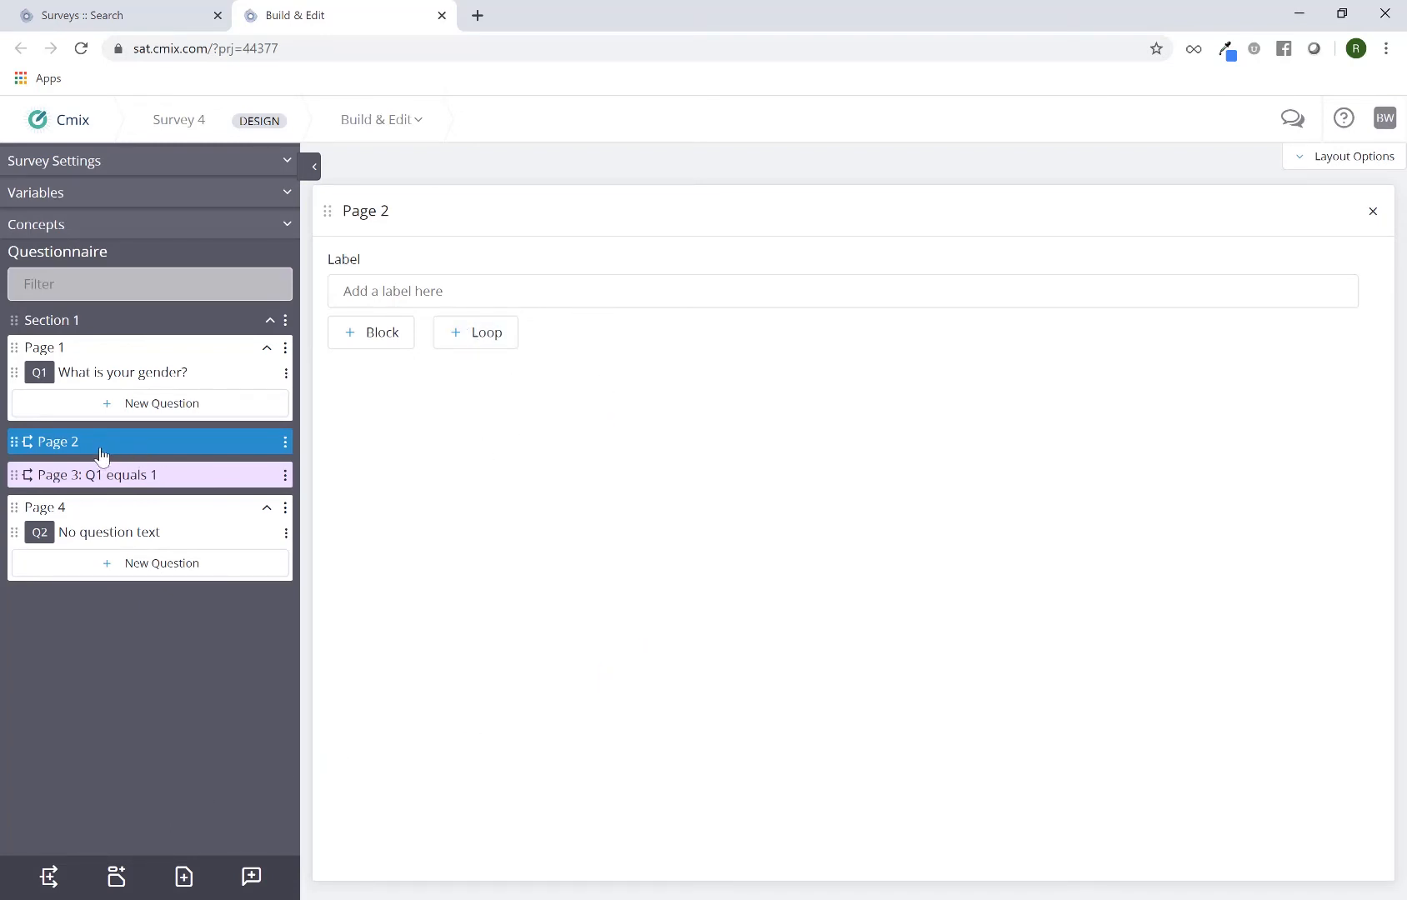
Add a block to the new logic page and set its actions to run Only If a condition is met
click(382, 338)
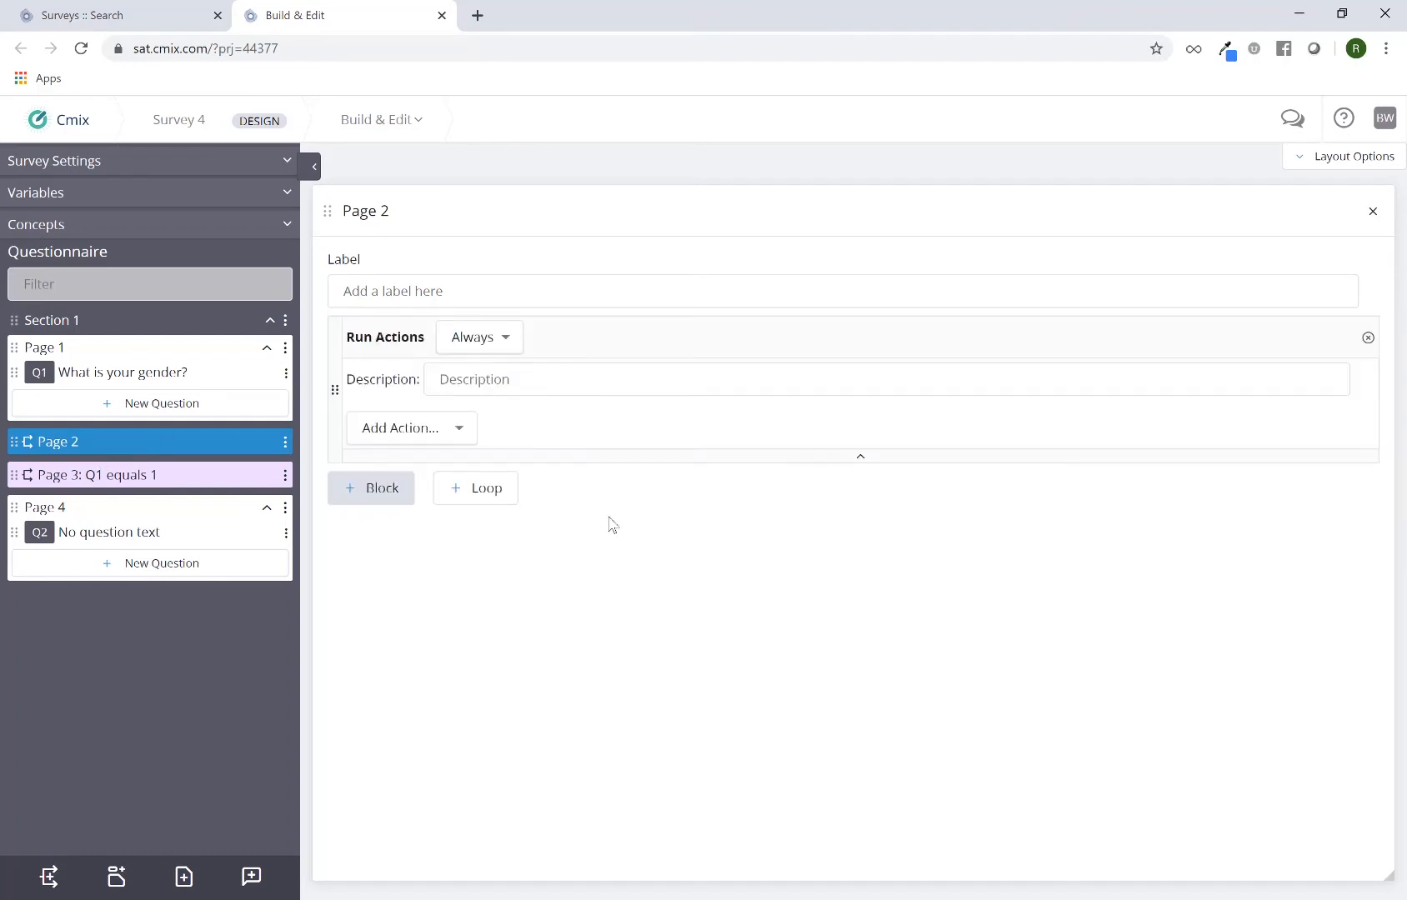
click(507, 342)
click(498, 297)
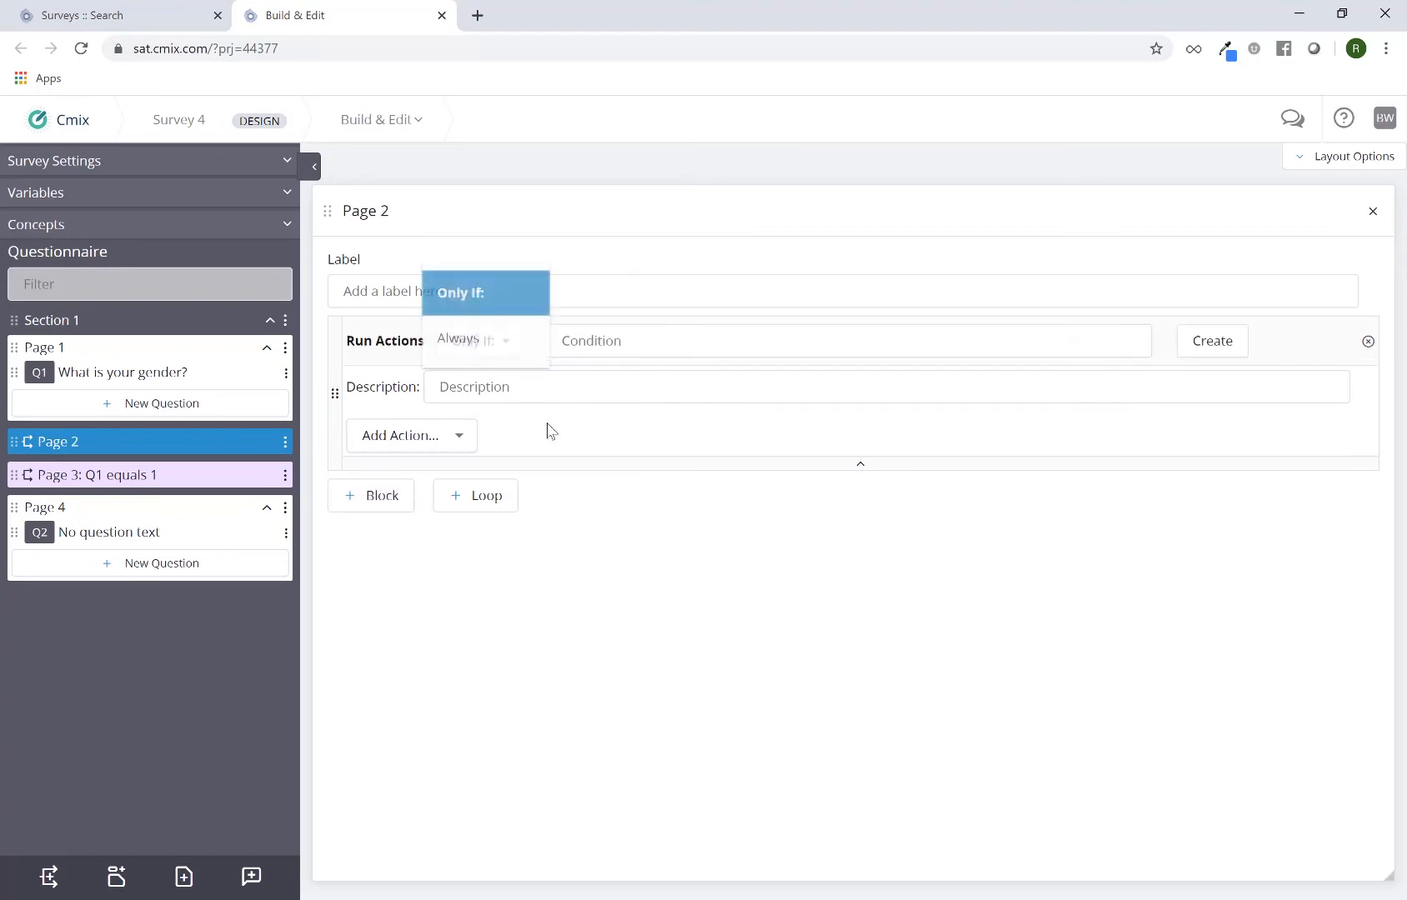
click(589, 341)
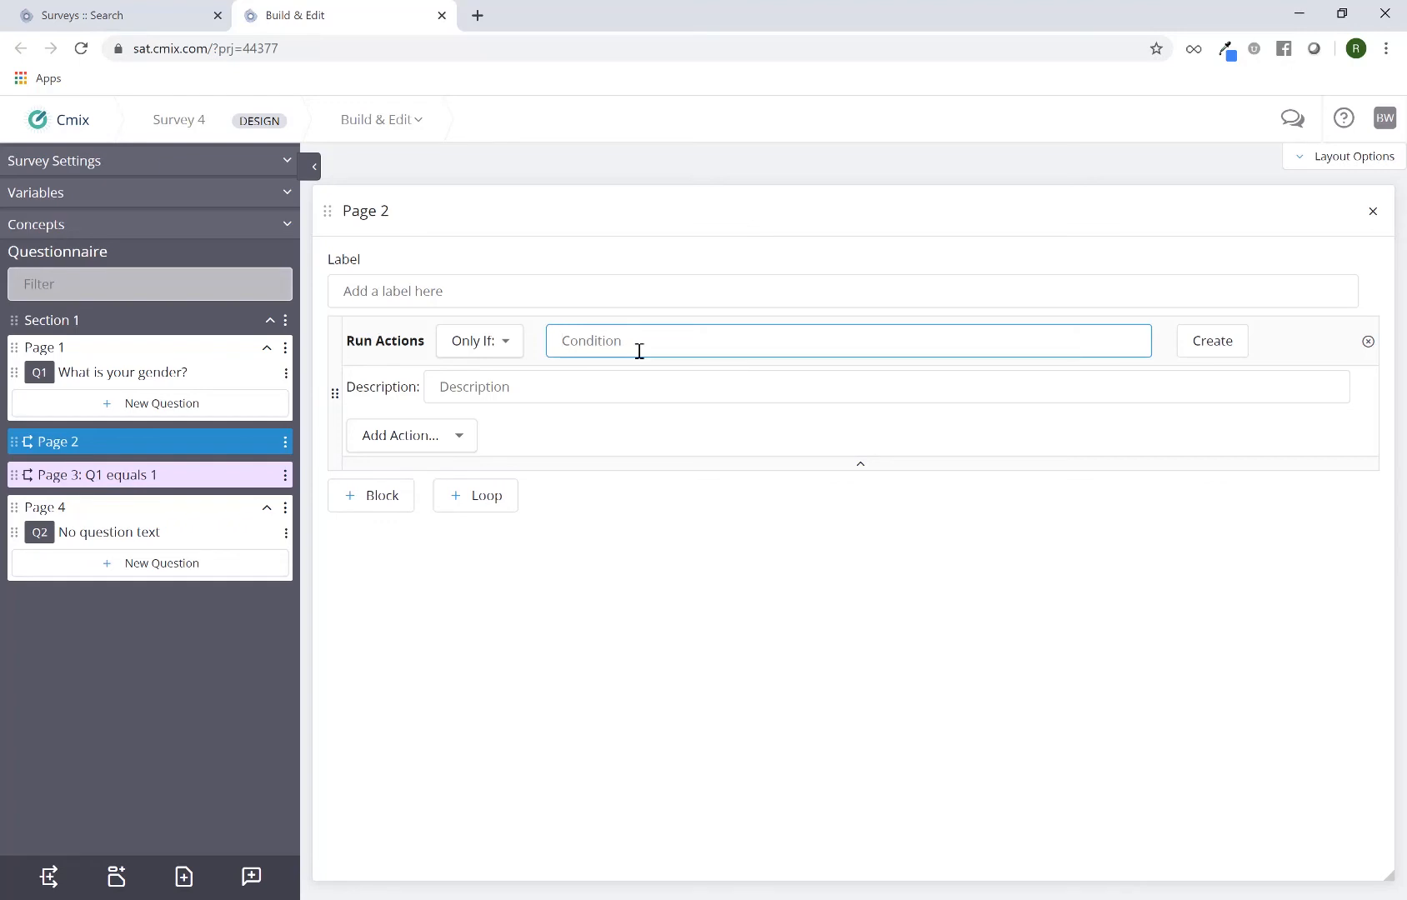
Create and save the block's logic formula so that Q1 Equals response 1. Male
click(1227, 355)
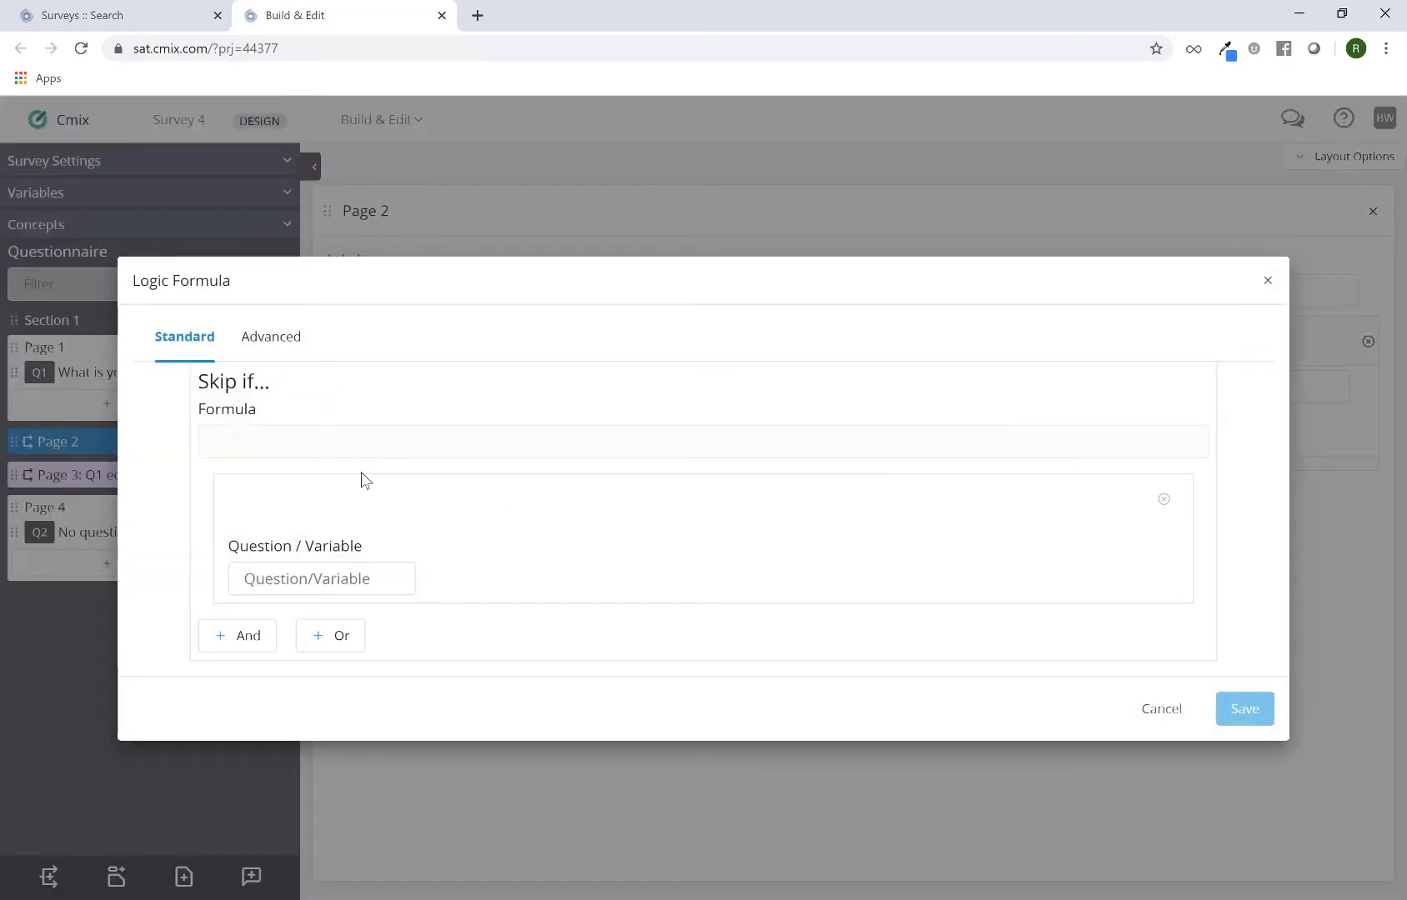
click(335, 582)
text(Q1)
click(323, 618)
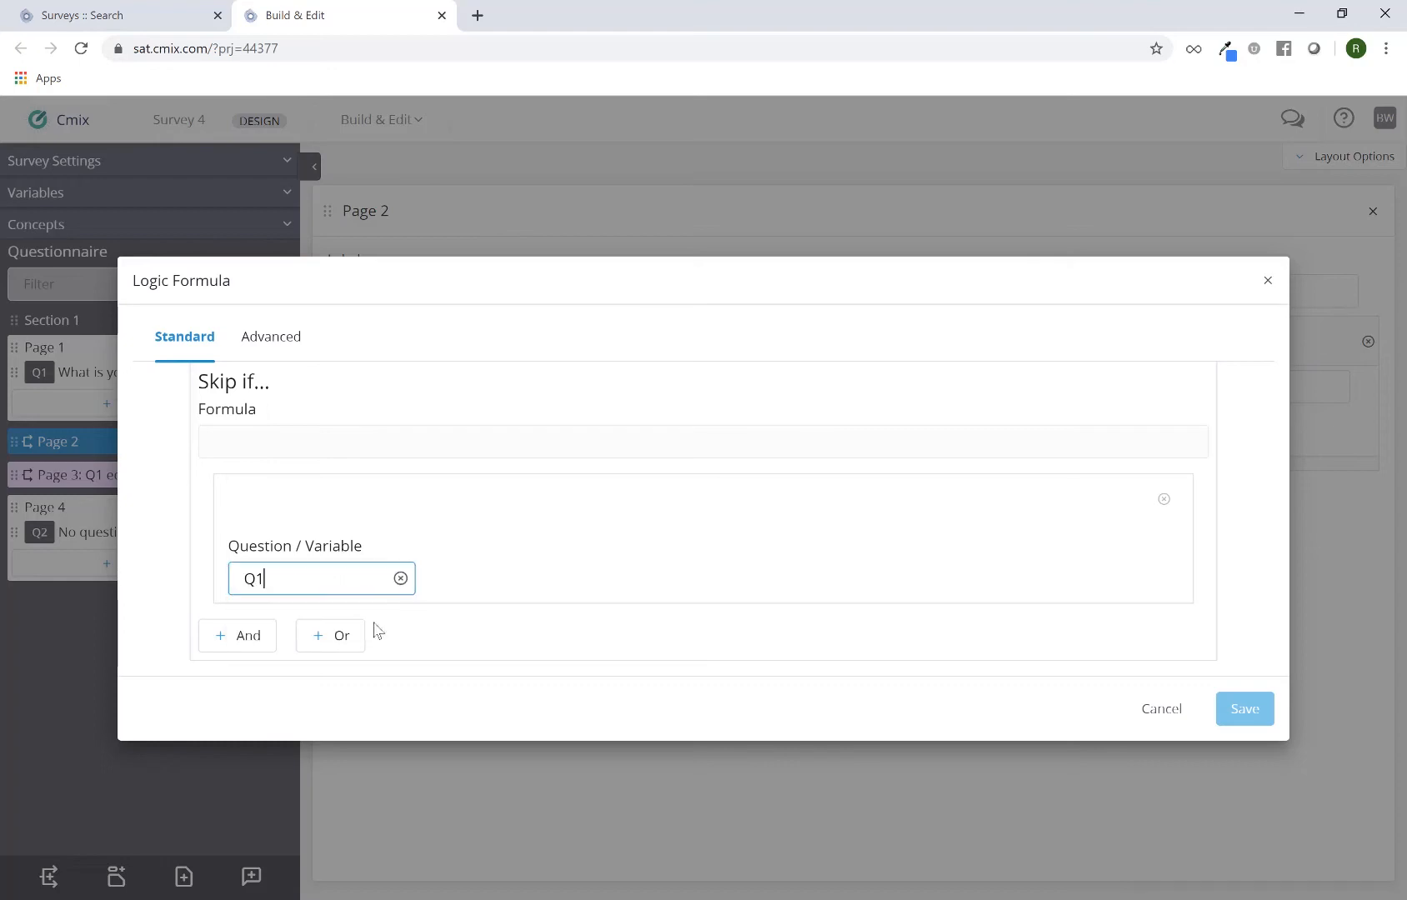
click(522, 578)
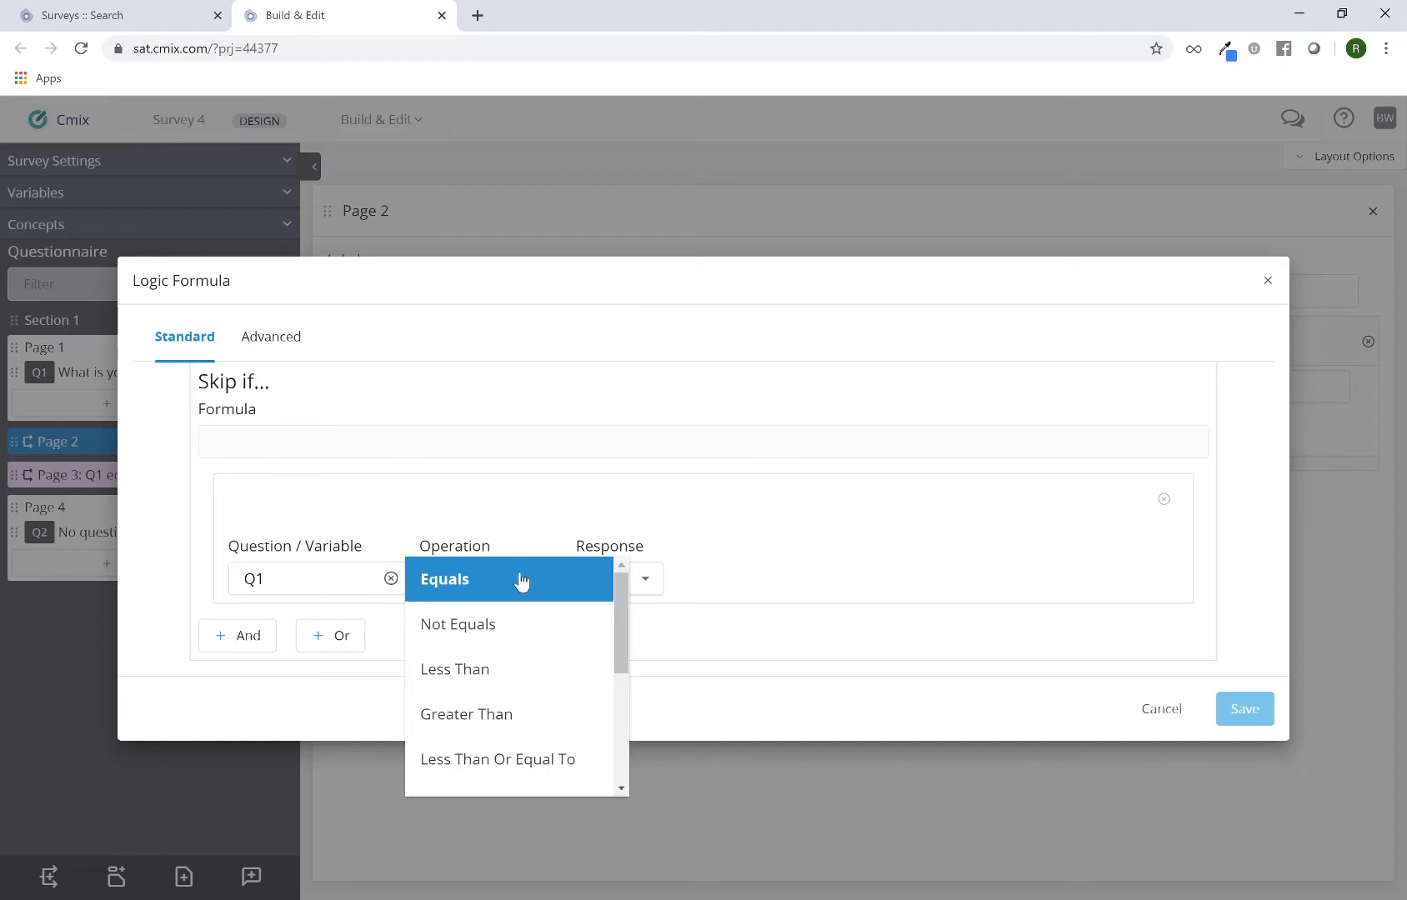
click(524, 583)
click(639, 587)
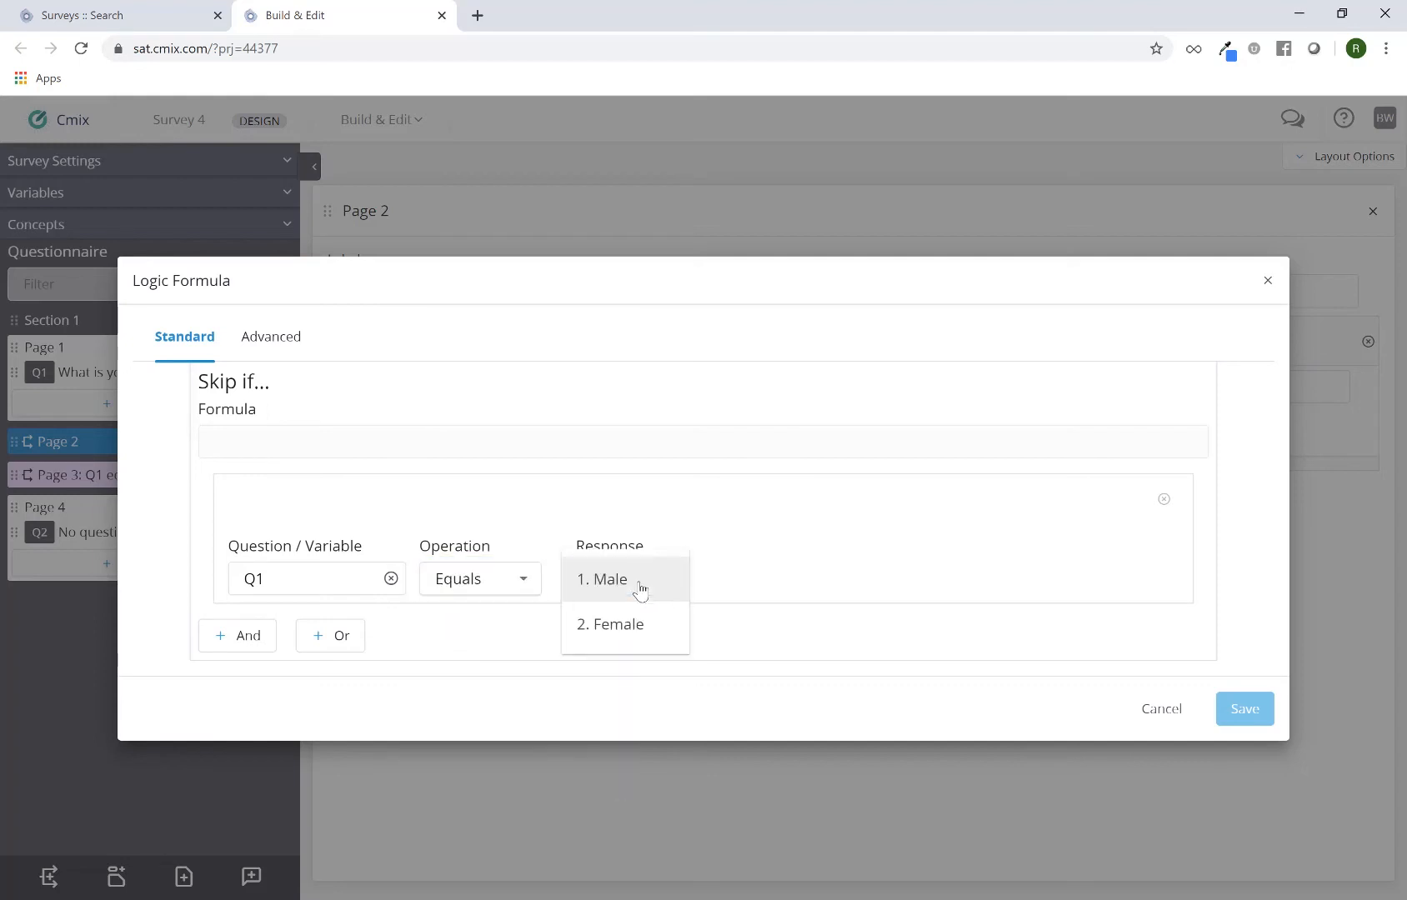
click(639, 586)
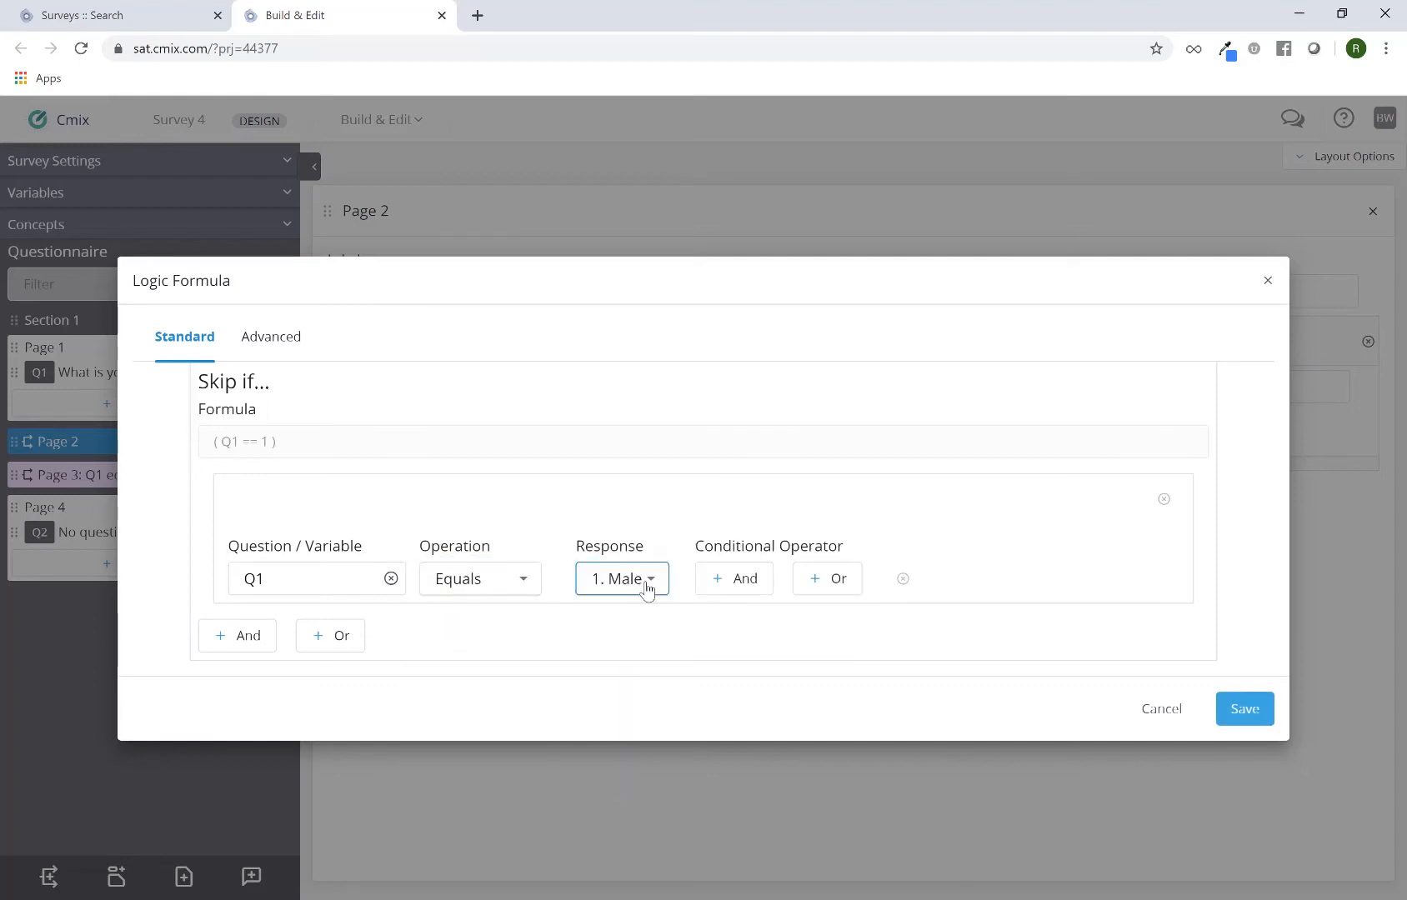
click(1233, 711)
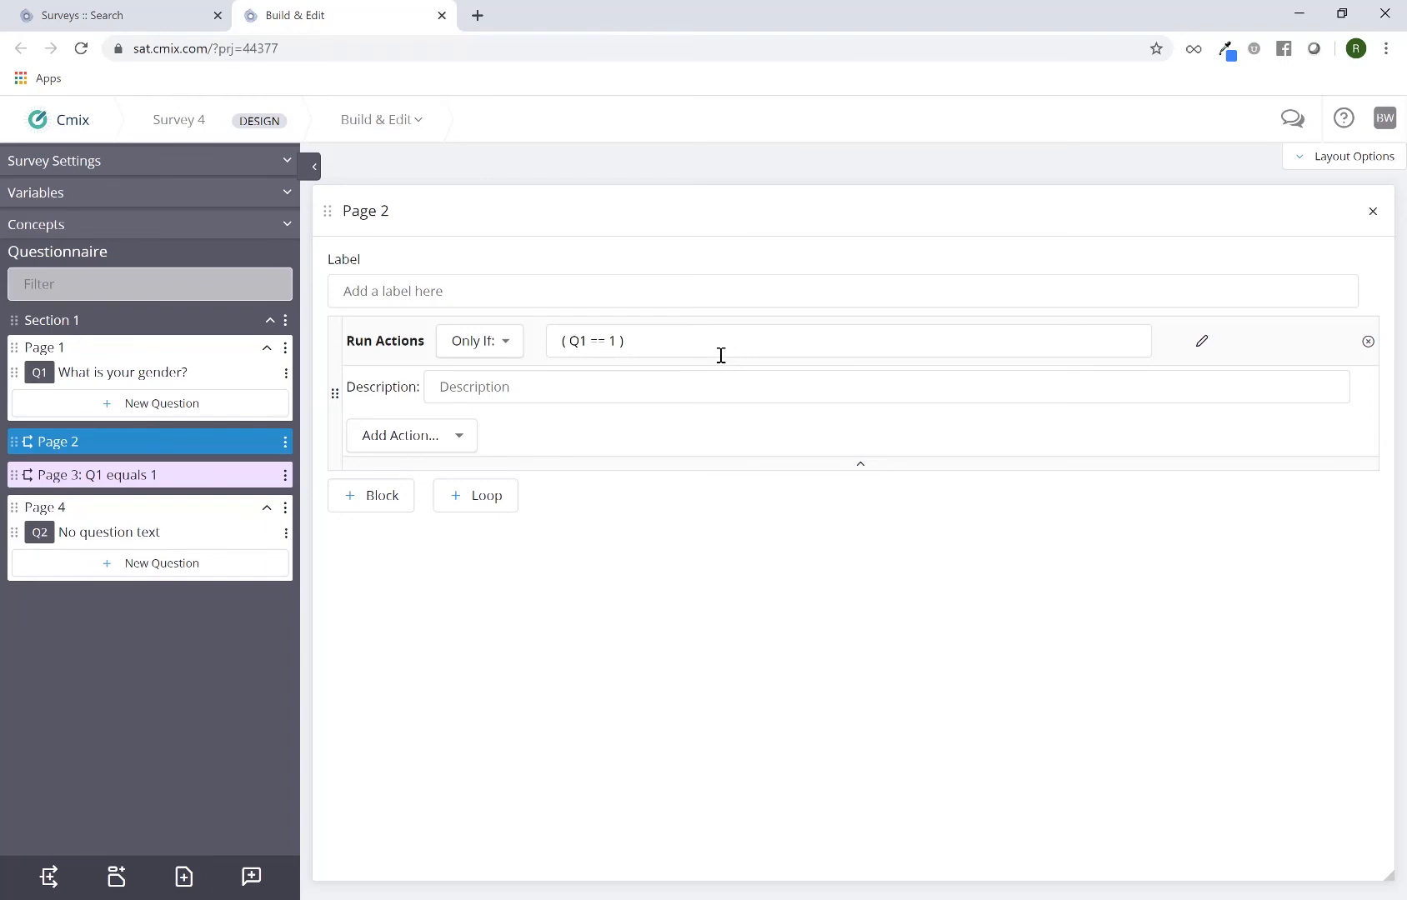
Add a Terminate action to the Page 2 block that runs when Q1 equals 1
click(448, 442)
scroll(434, 497, down, 1)
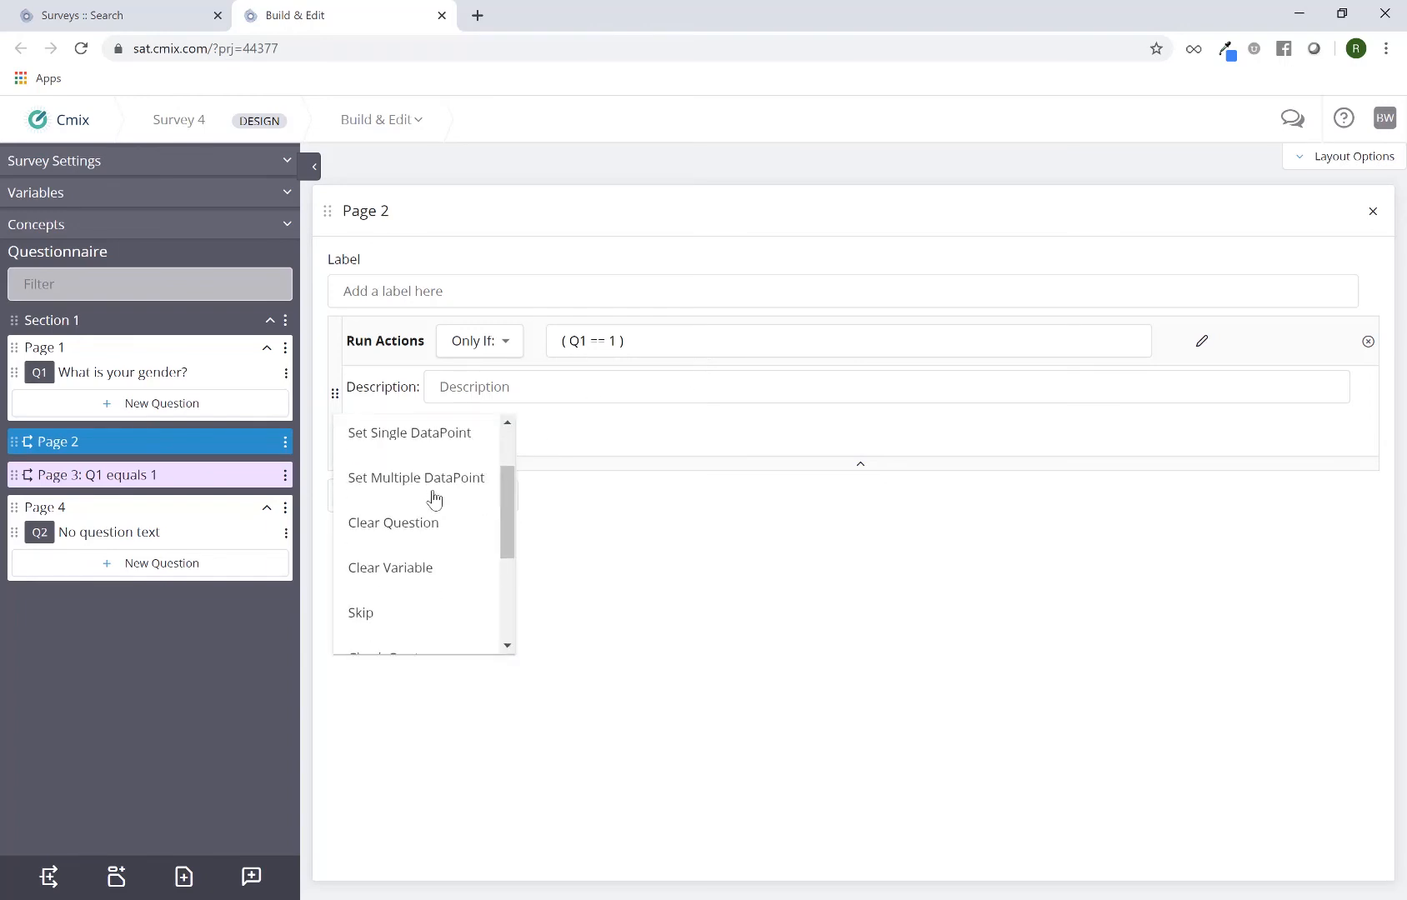
scroll(433, 497, down, 3)
click(421, 519)
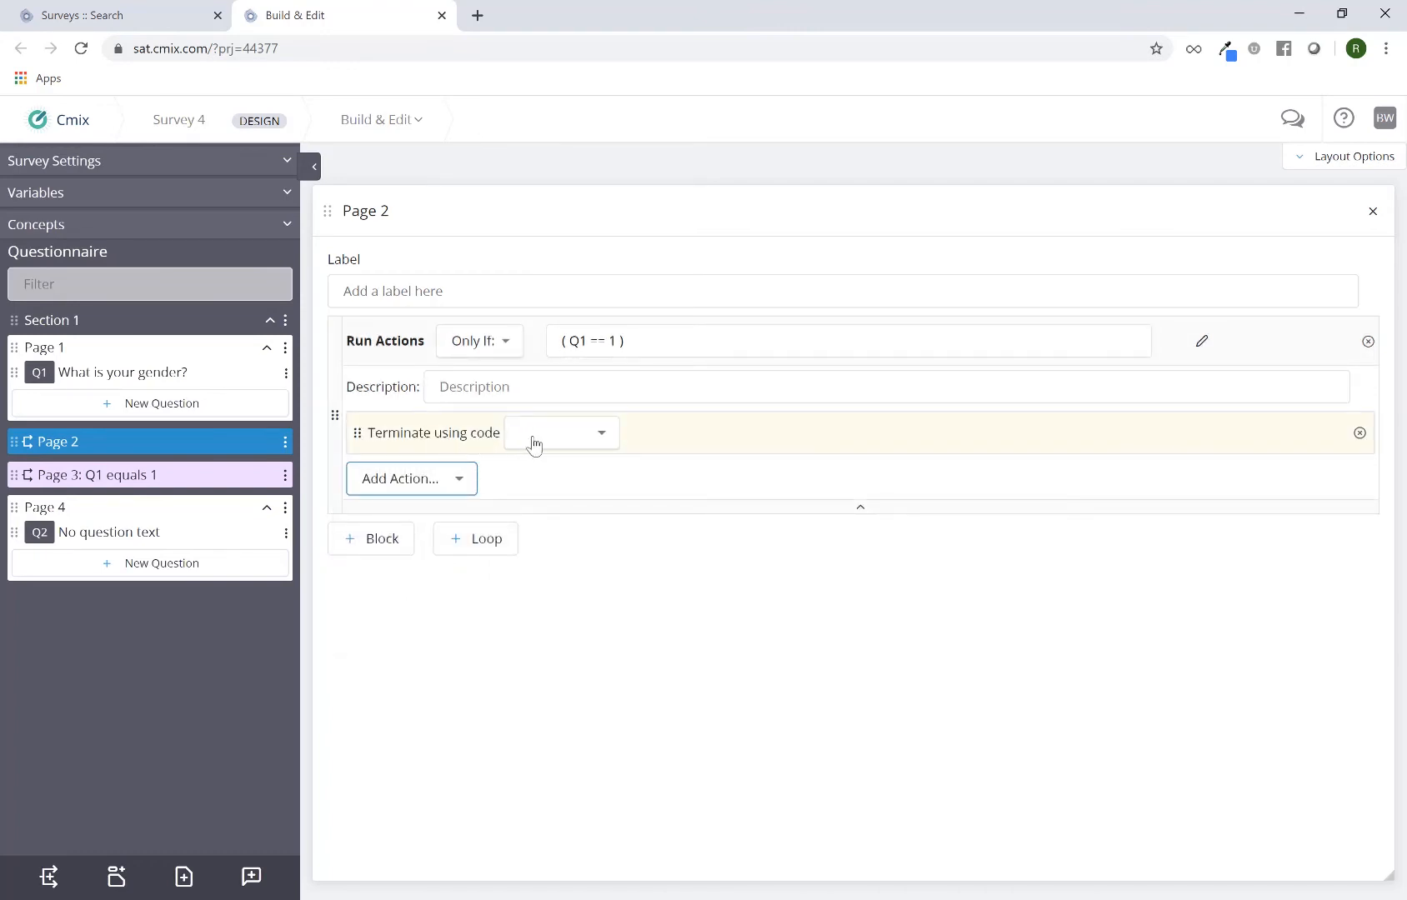
Create a new termination code named Q1-MALE and assign it to the Page 2 terminate action
click(566, 449)
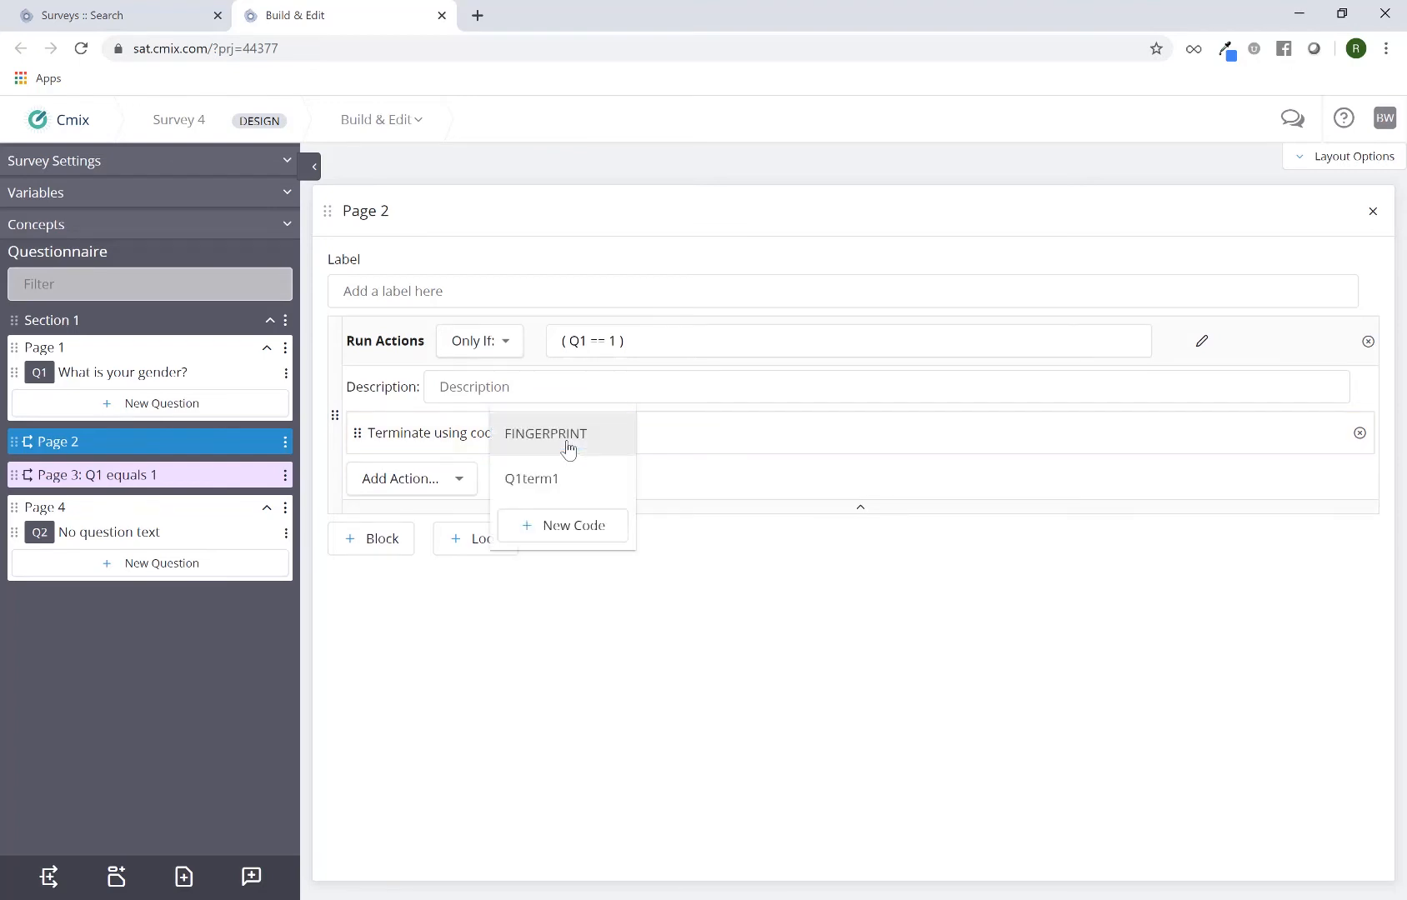
click(579, 533)
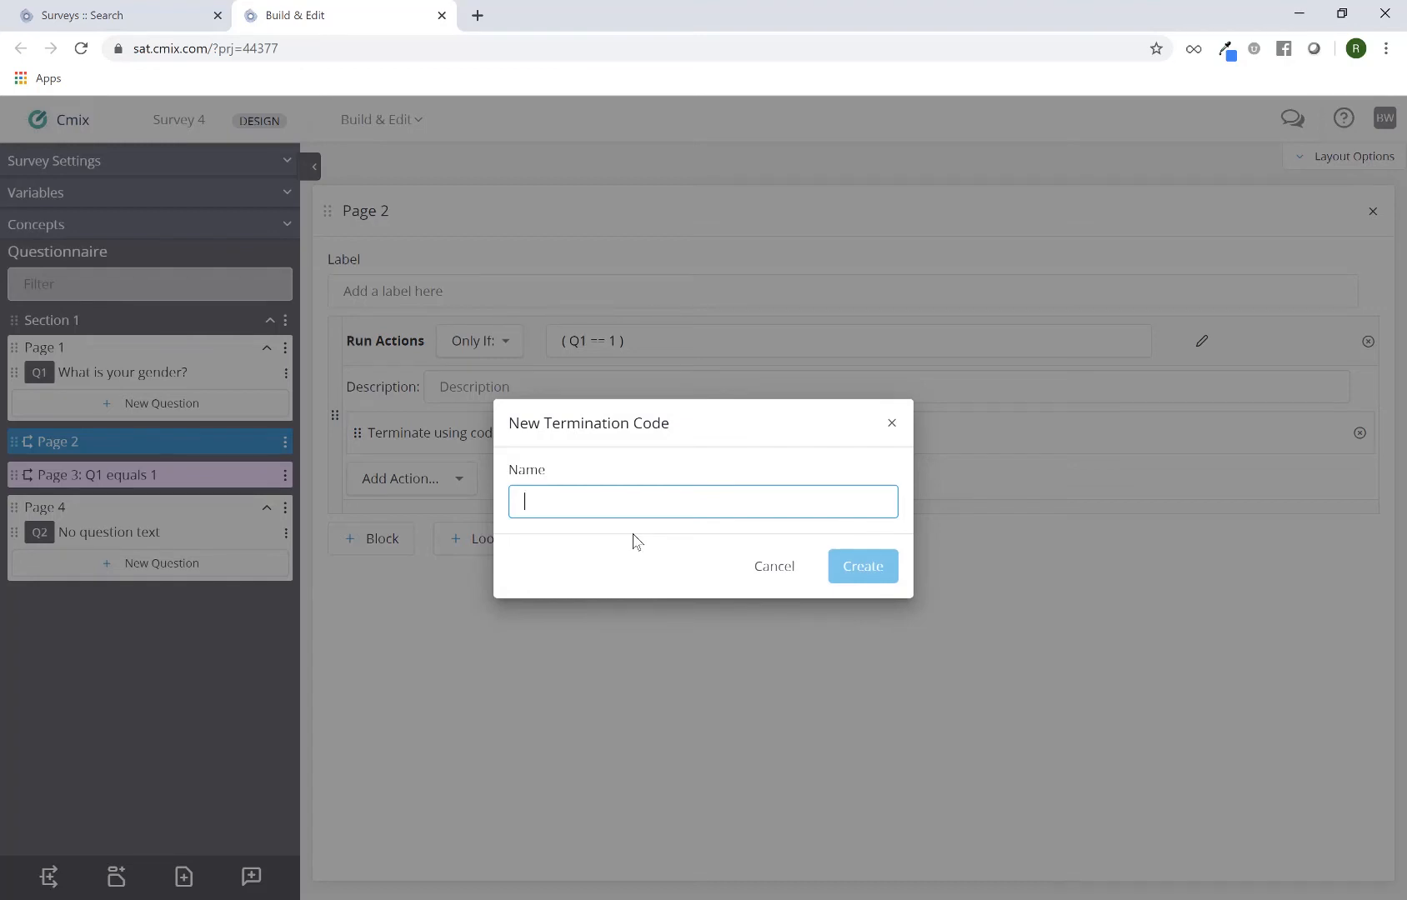
text(Q)
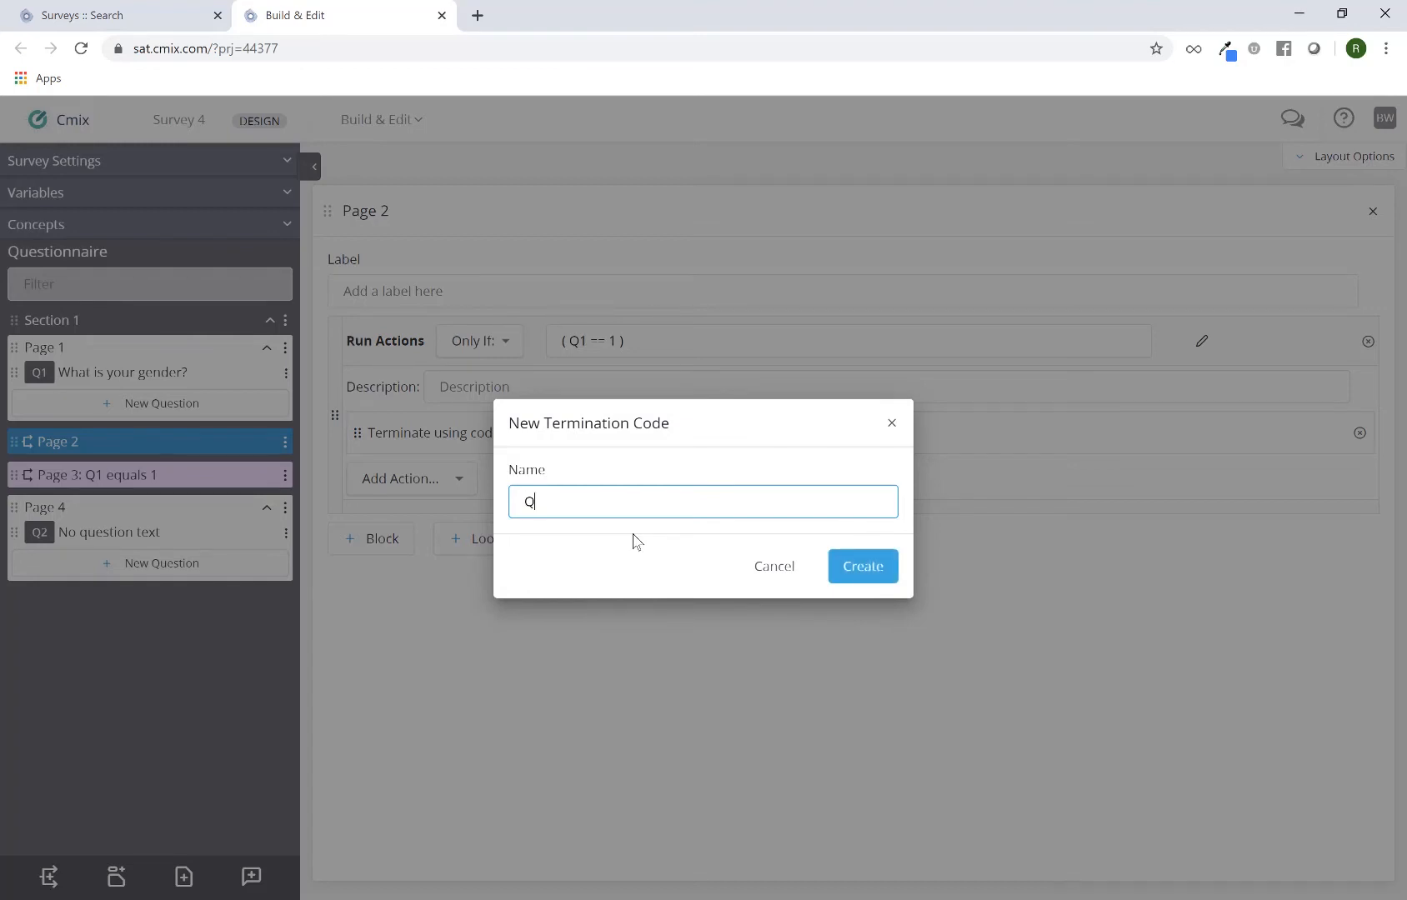
text(1-MALE)
triple_click(560, 504)
click(863, 569)
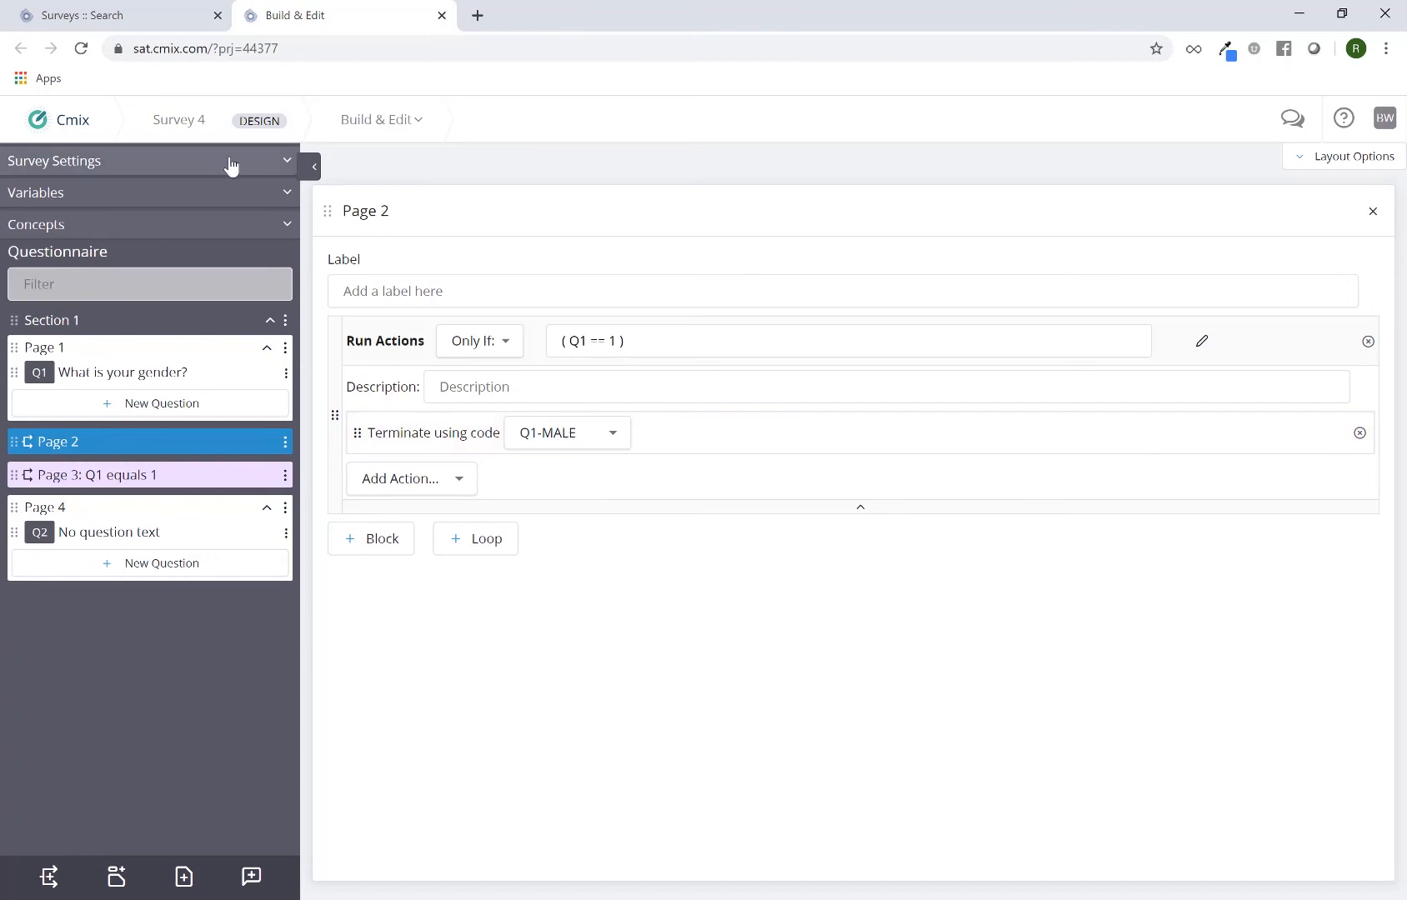
Open the Terms & Dropouts page of Survey 4 through Manage & Monitor
click(421, 125)
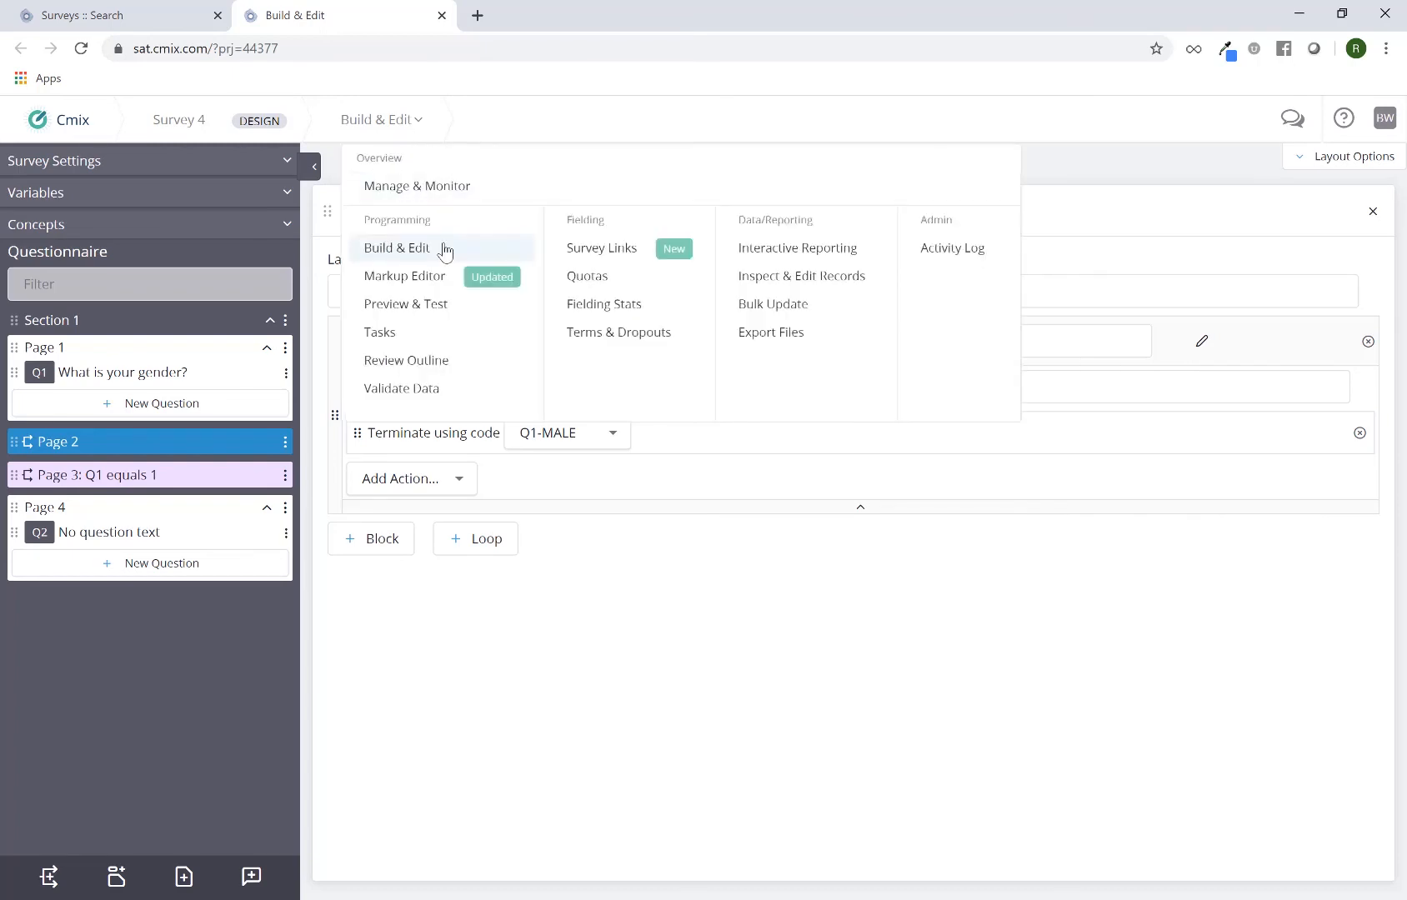
click(434, 190)
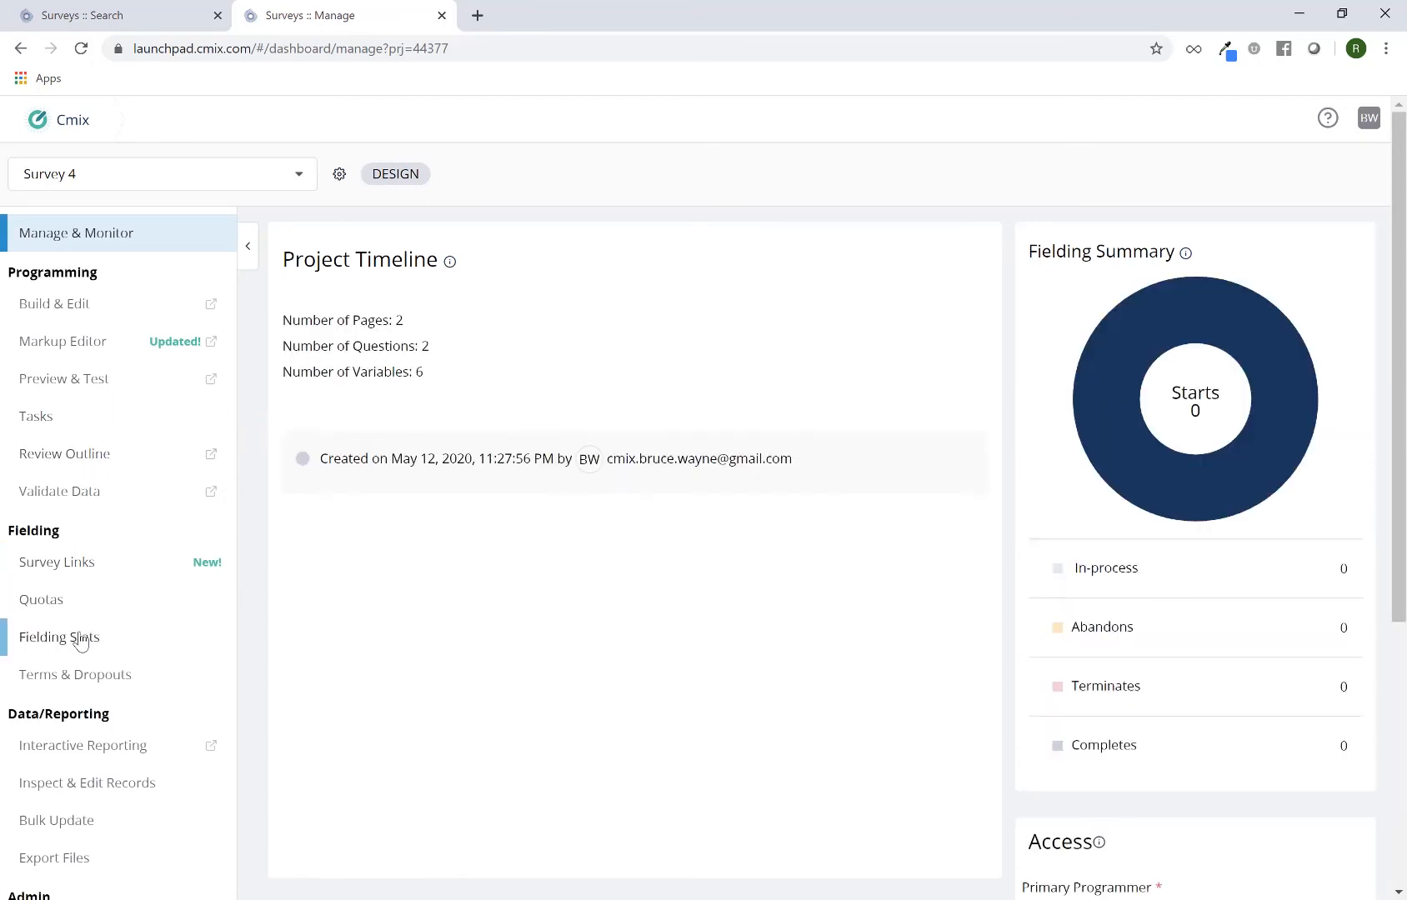
click(86, 686)
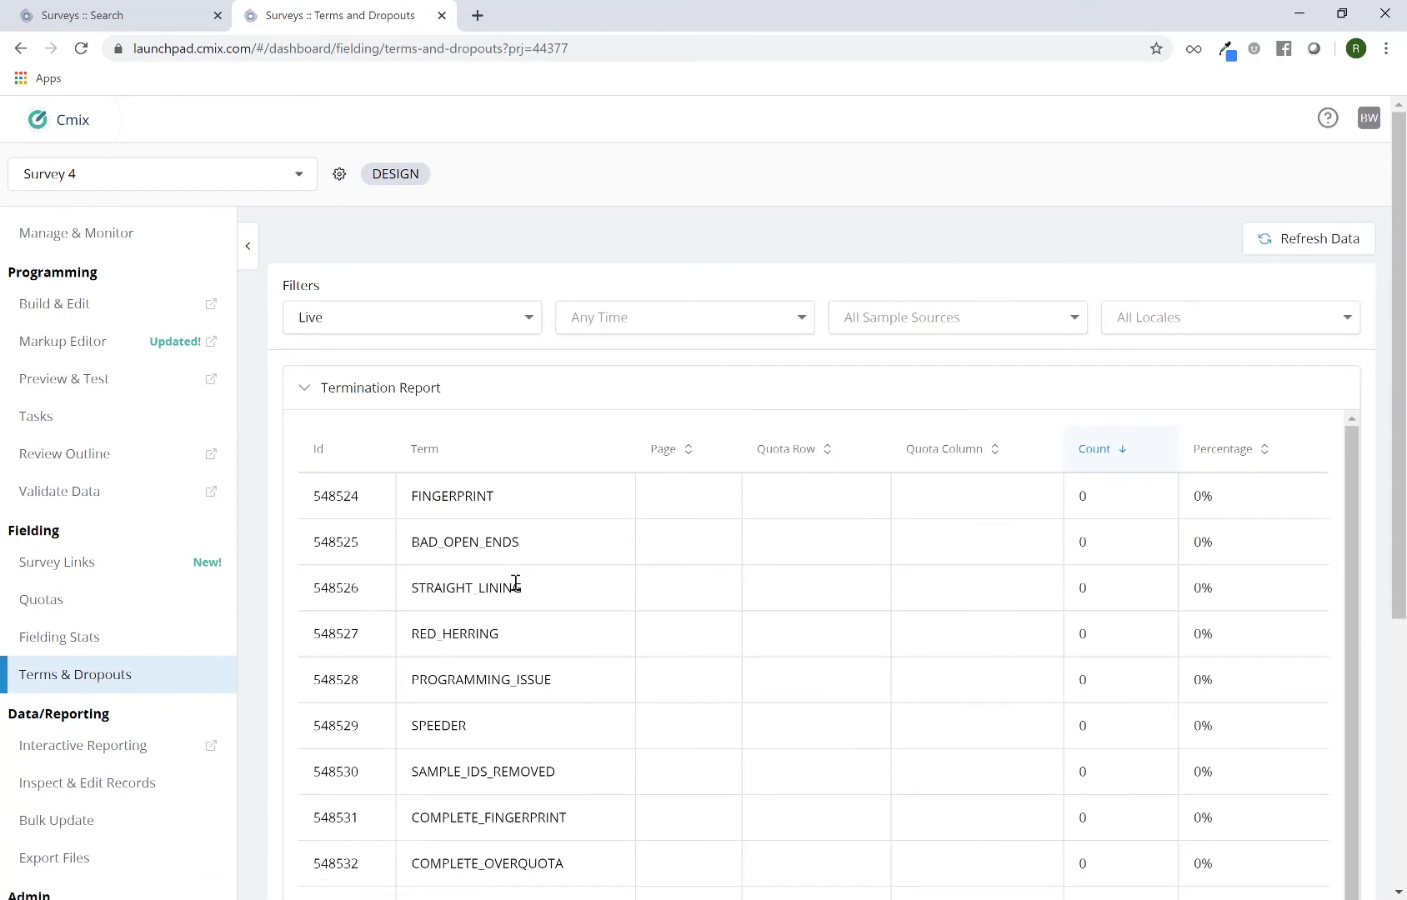
Examine the Termination Report for its listed termination codes, its columns and the entries belonging to Q1
scroll(520, 592, down, 1)
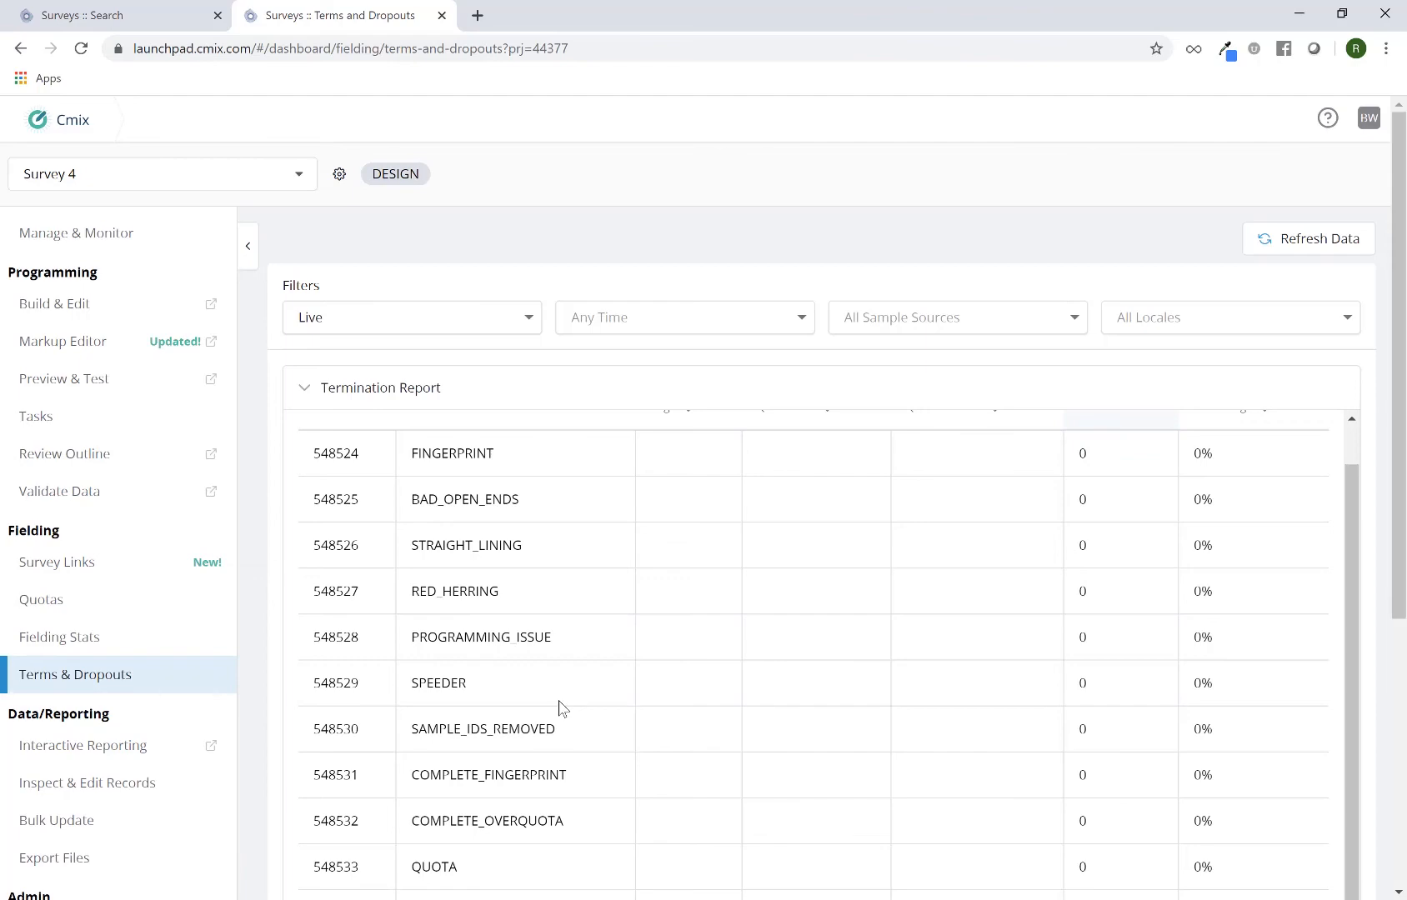
scroll(558, 707, down, 3)
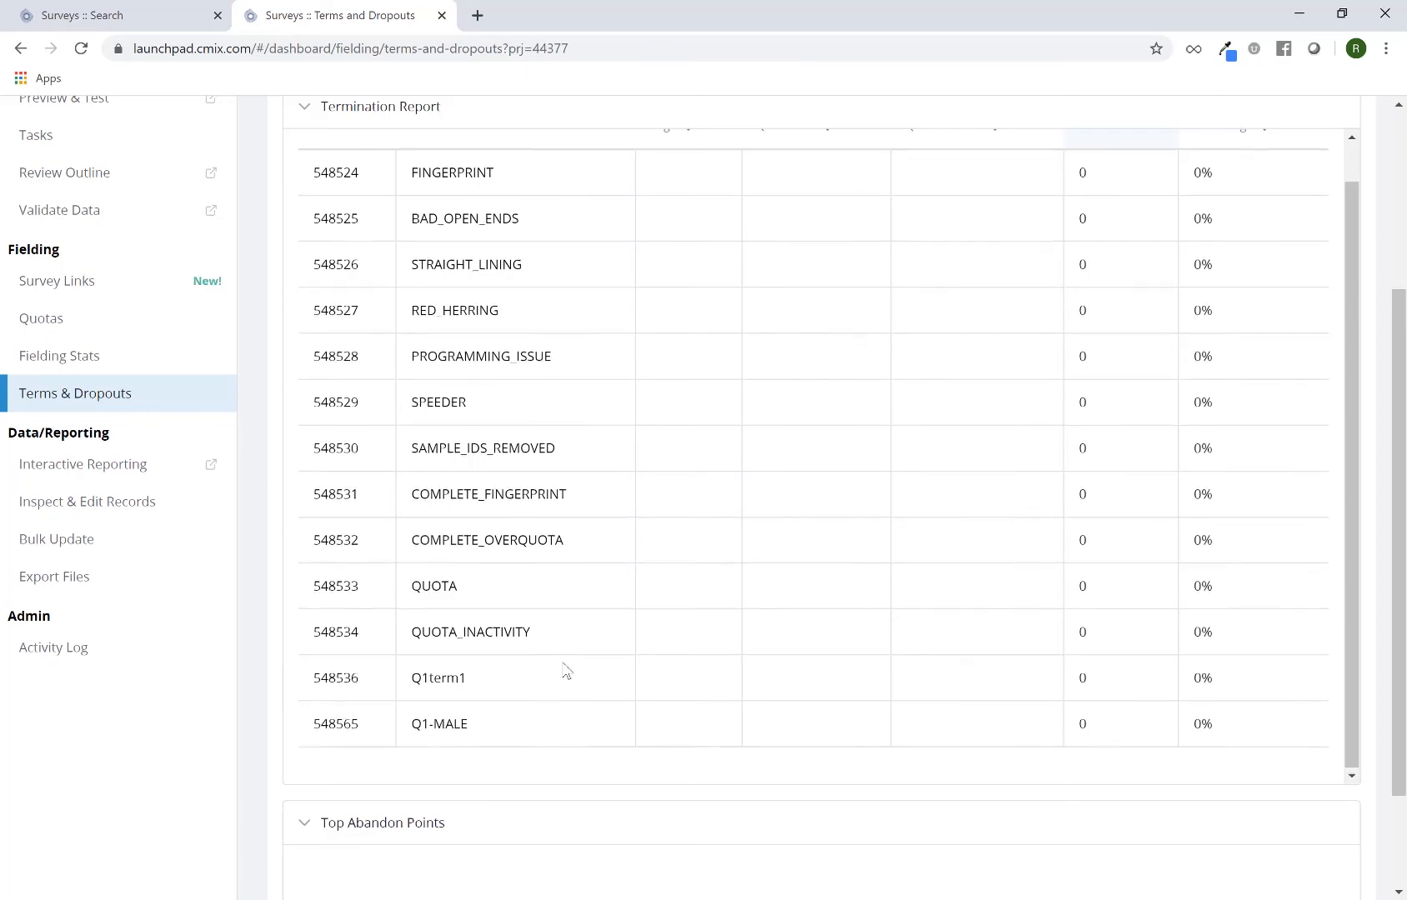
scroll(563, 674, up, 5)
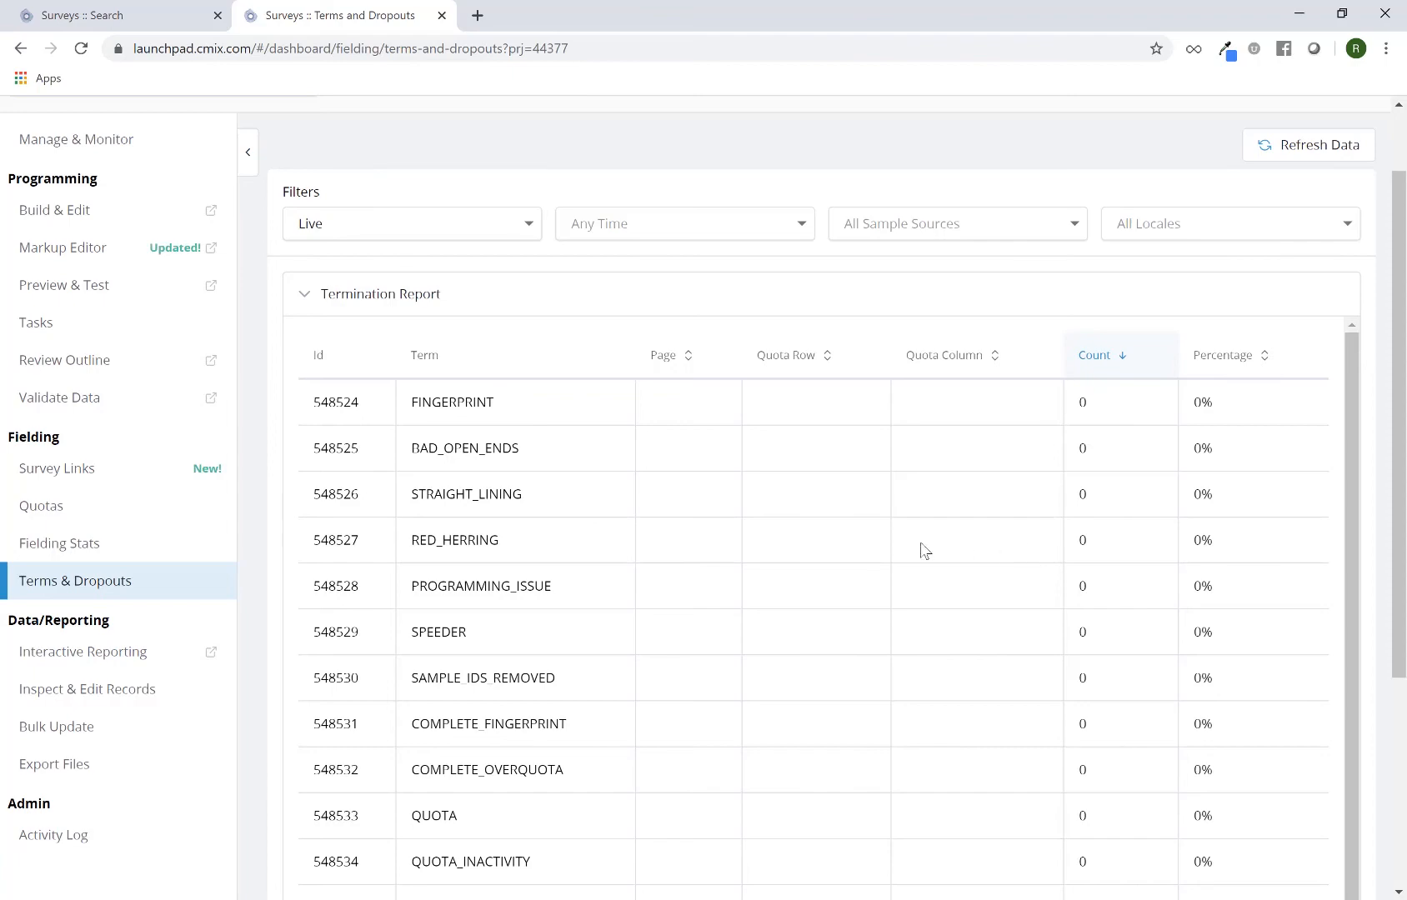
scroll(741, 625, down, 2)
scroll(635, 707, down, 3)
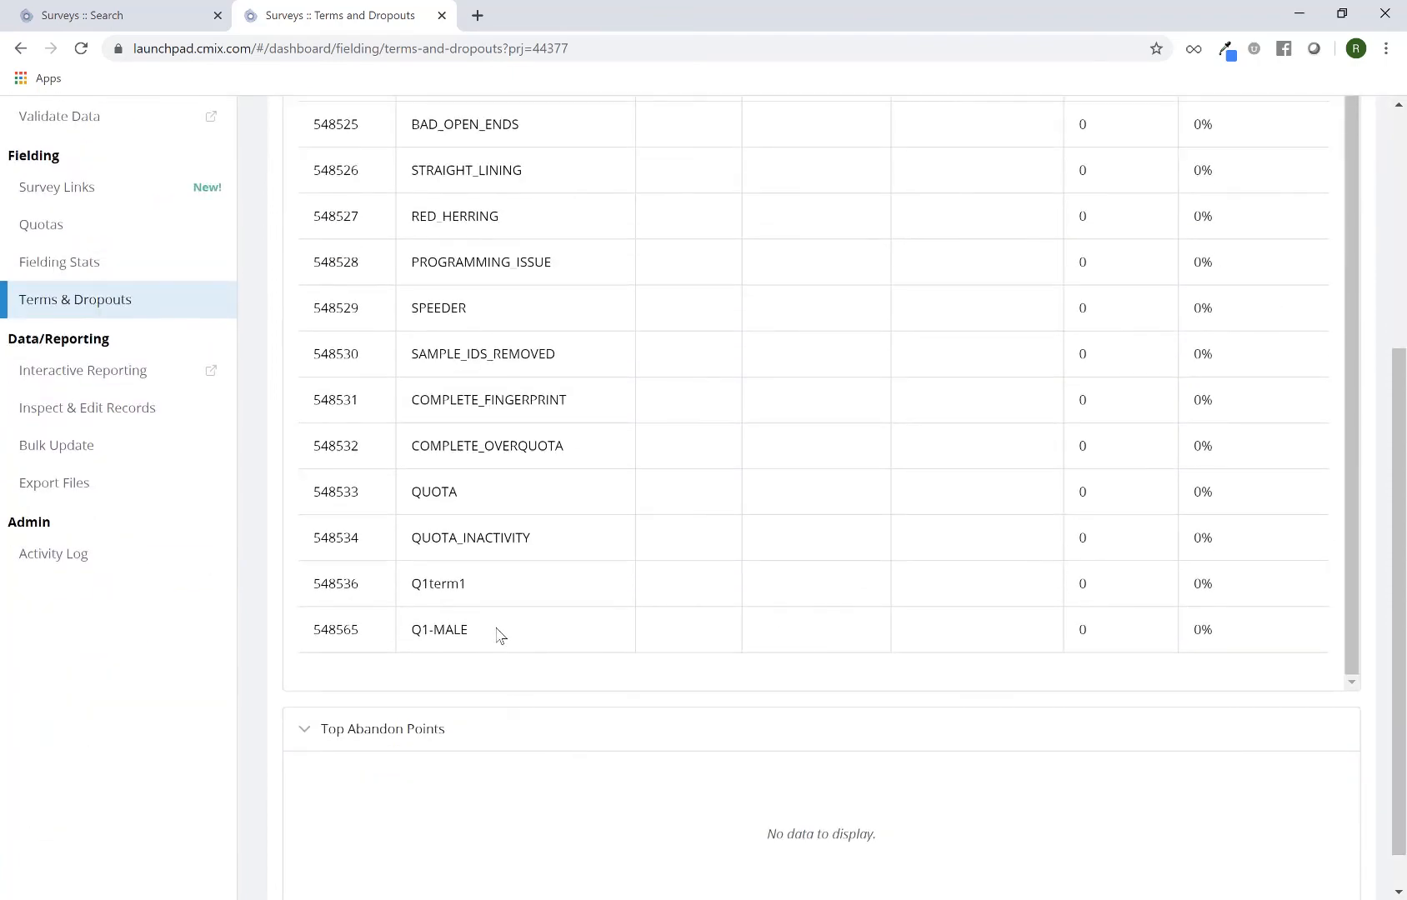
double_click(448, 589)
scroll(613, 629, up, 5)
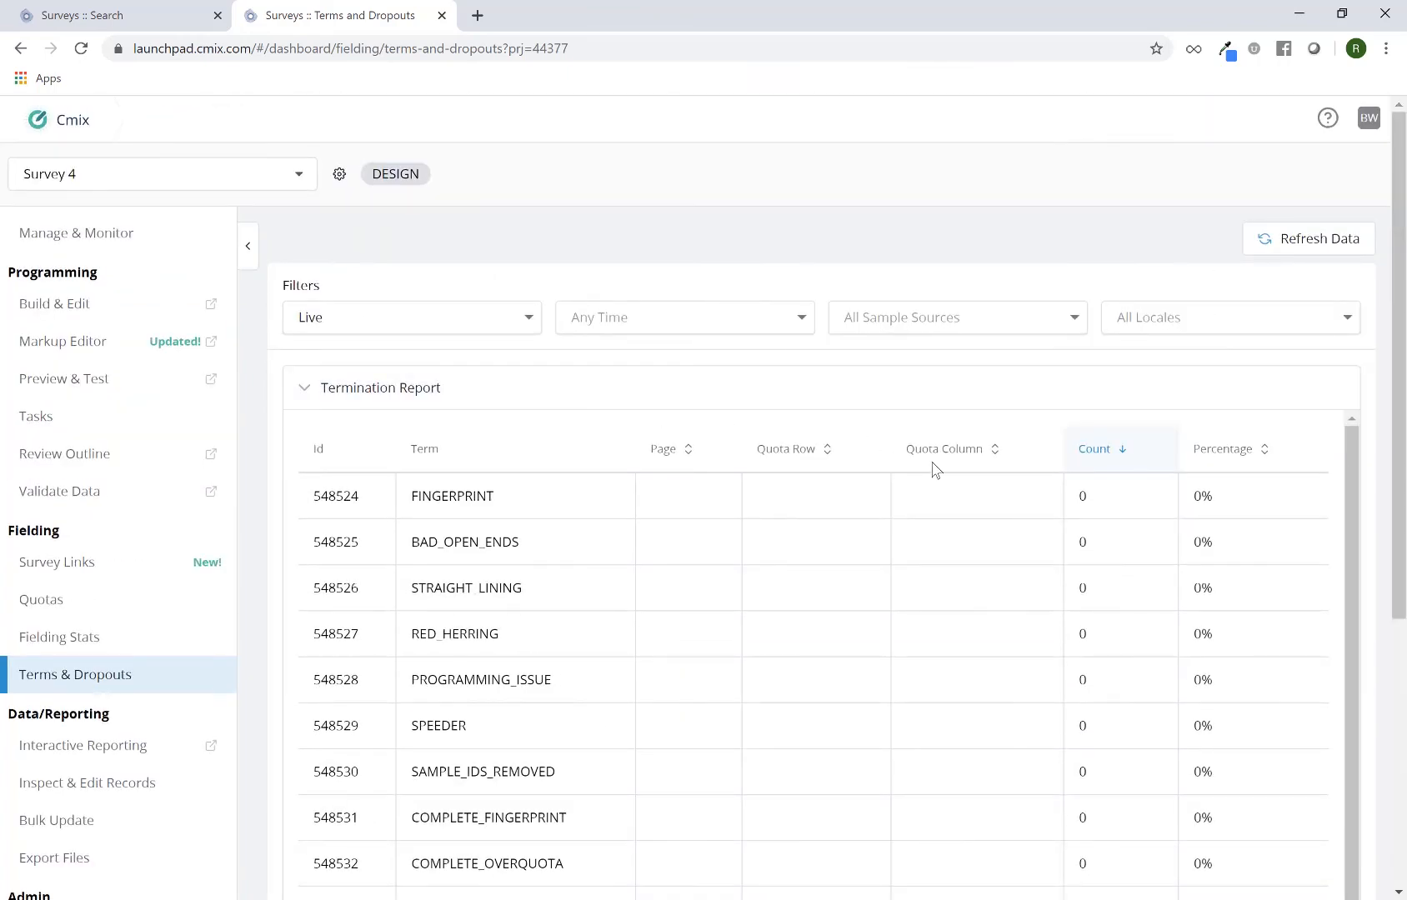
scroll(700, 613, down, 5)
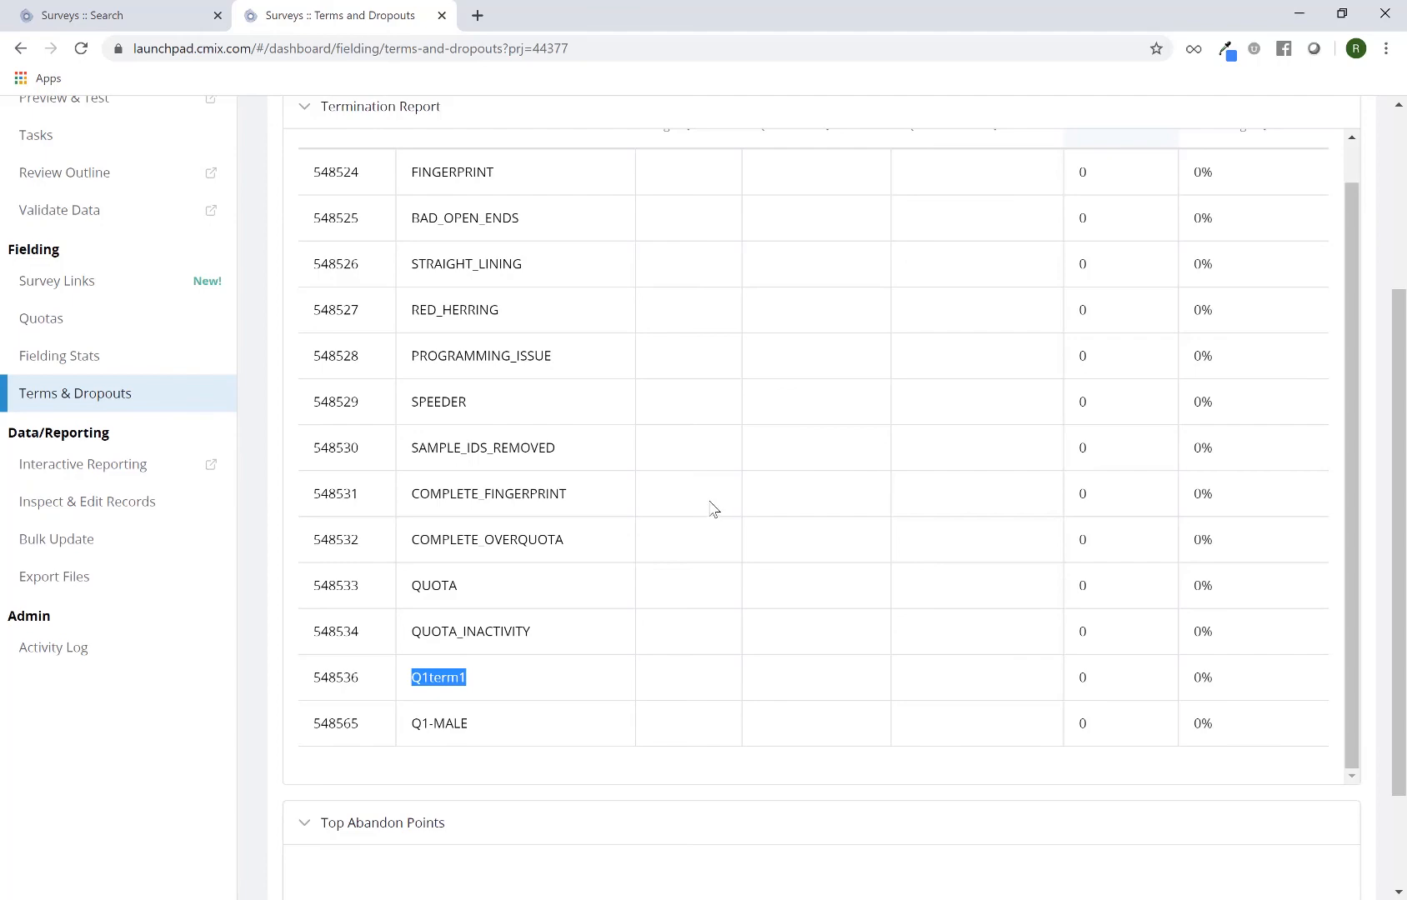
scroll(179, 217, up, 5)
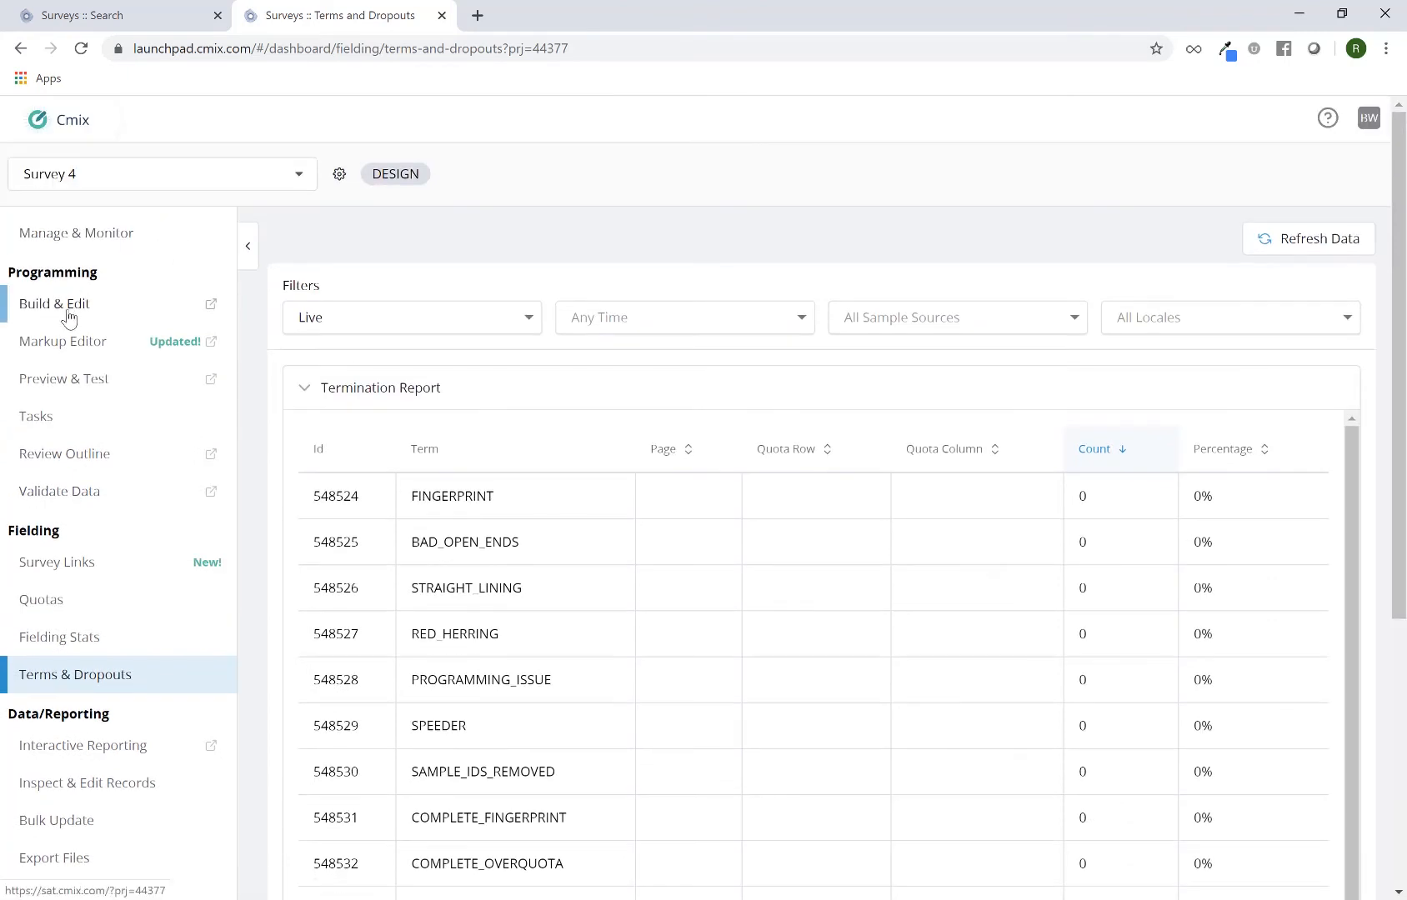
Return to Build & Edit and view the logic on Page 2 and on Page 3
click(69, 318)
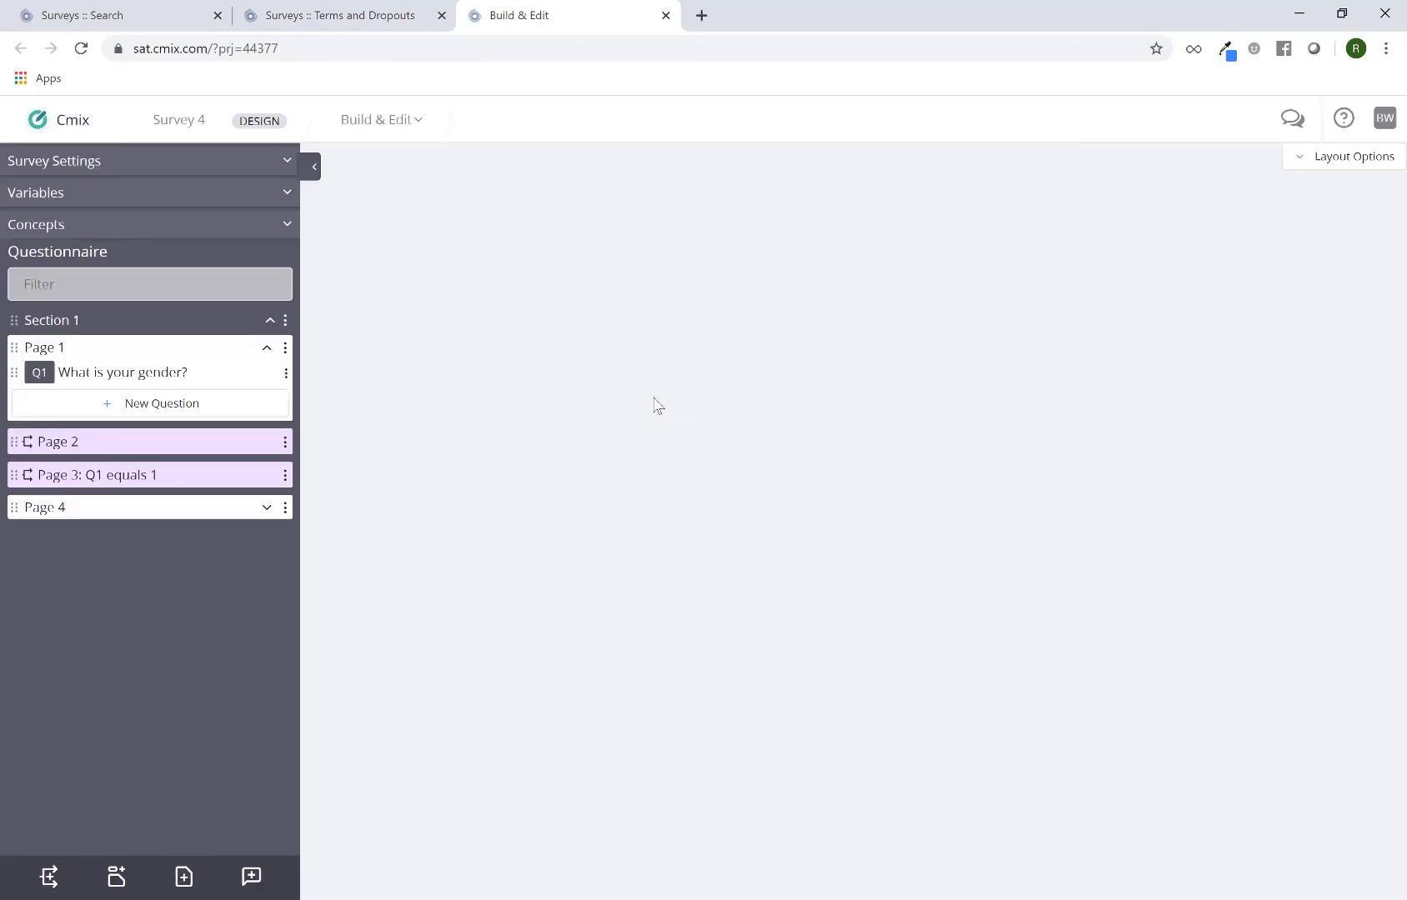
click(173, 451)
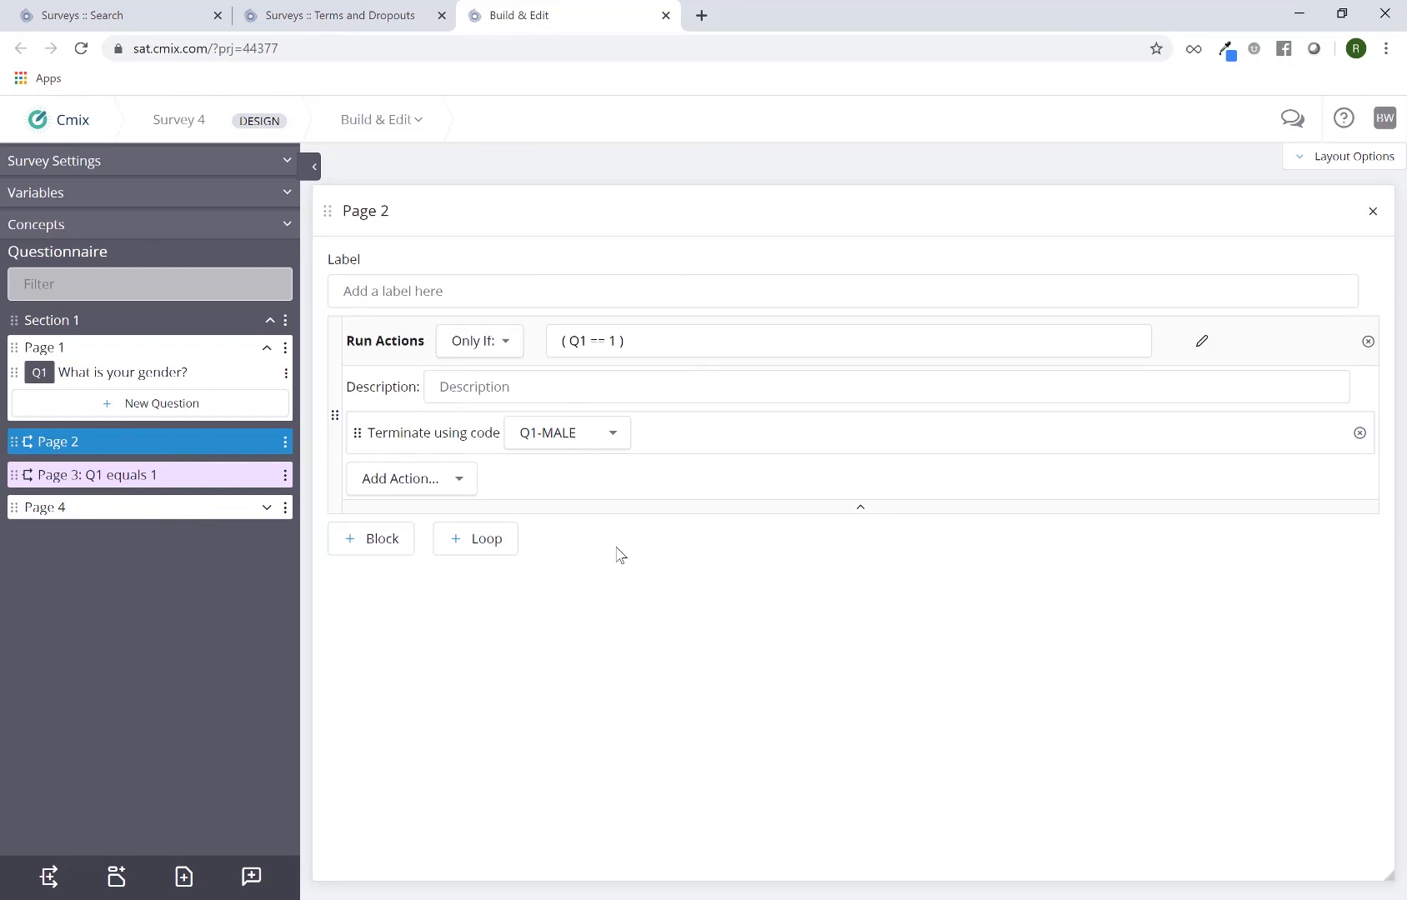
click(196, 476)
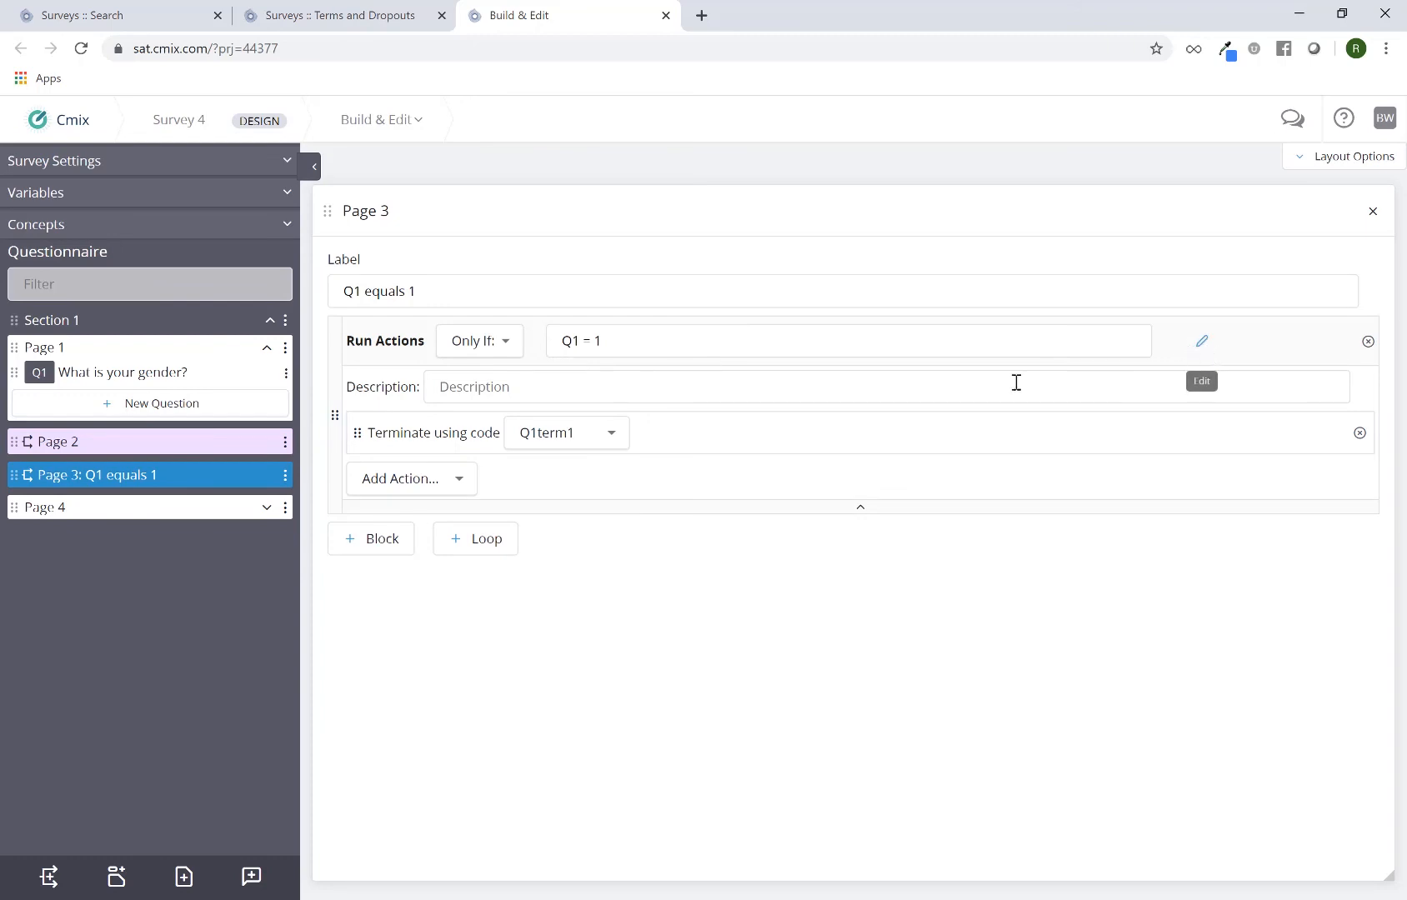
Extend the run condition of the Page 3 logic block to Q1 = 1 AND Q2_1 != 1
click(783, 343)
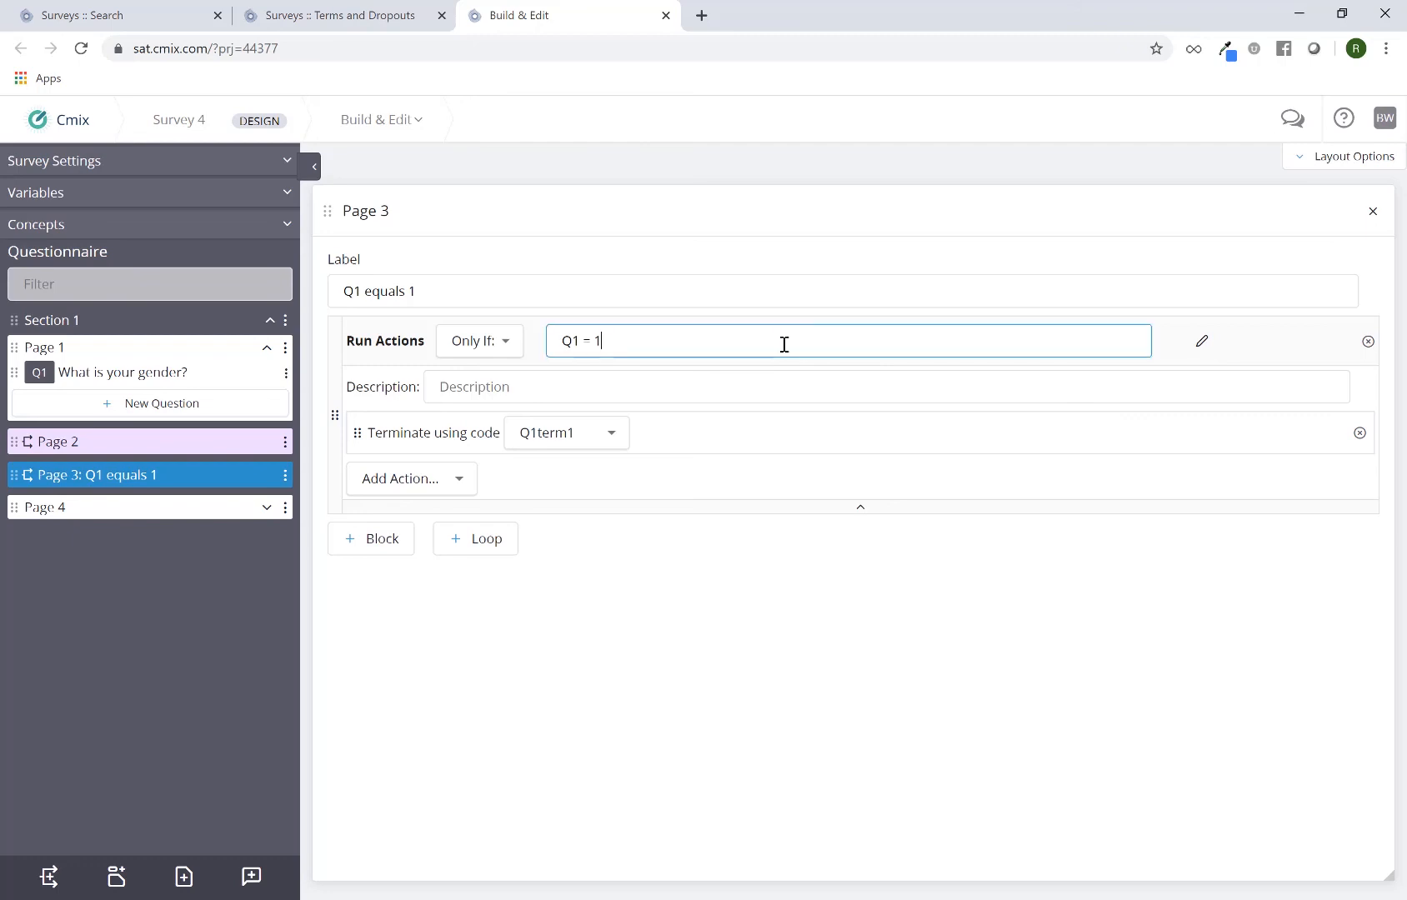
text(AND)
text(Q2_1!=1)
click(872, 595)
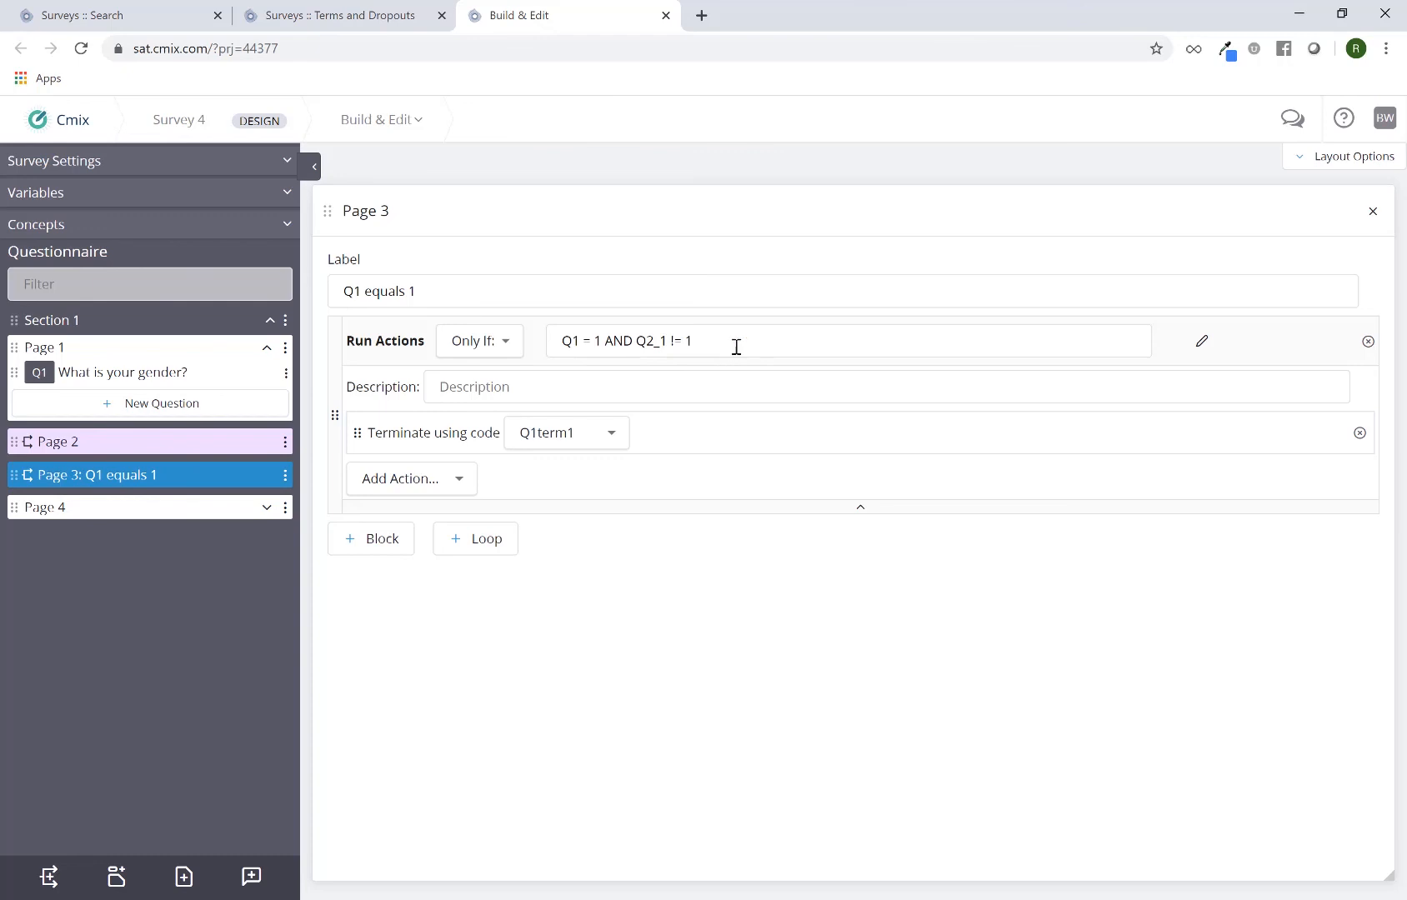
click(736, 343)
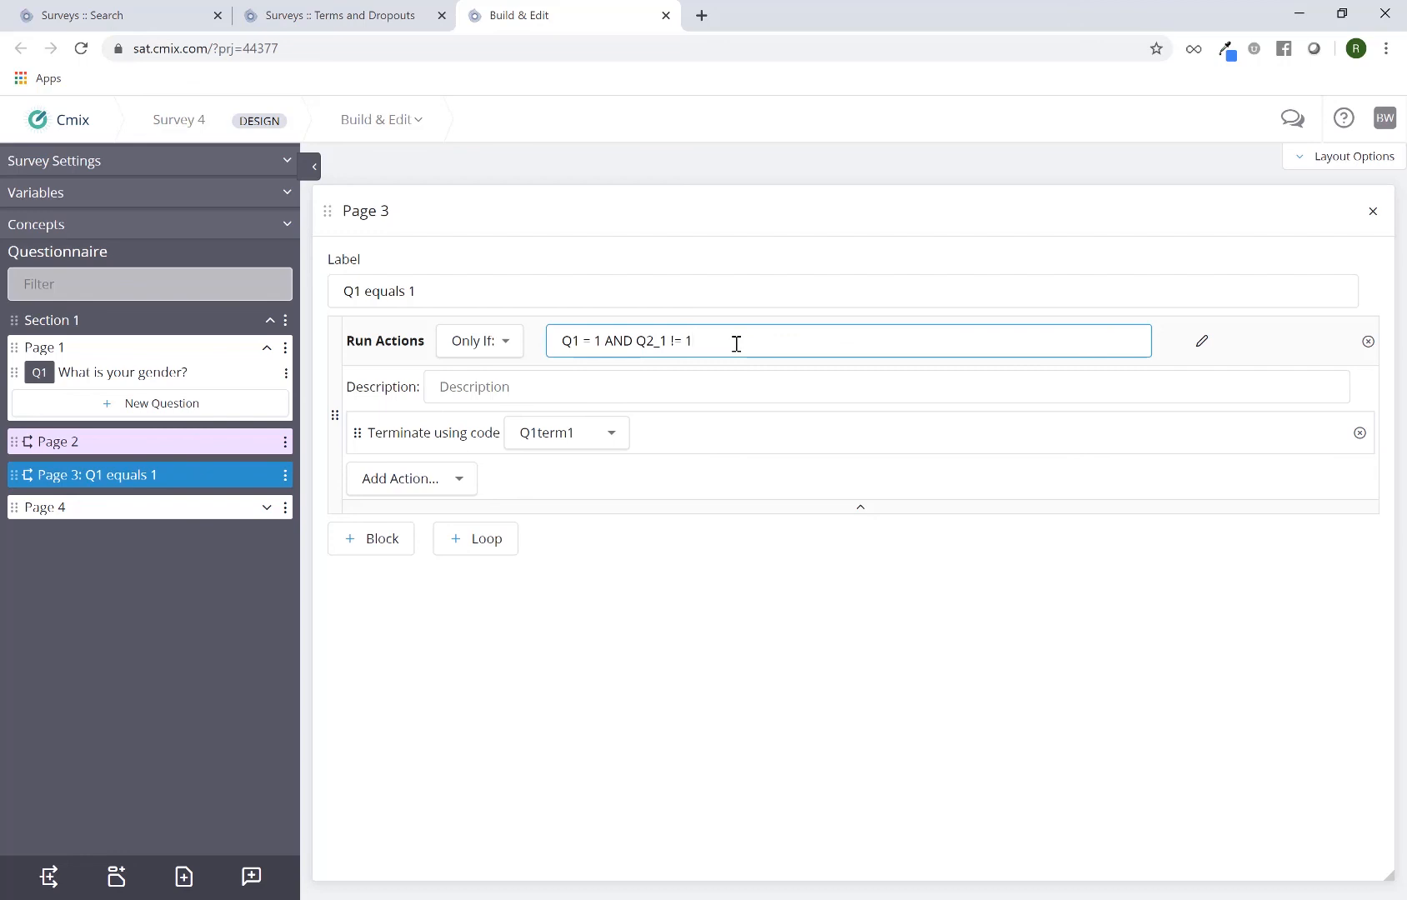
Extend the run condition of the Page 2 logic block to ( Q1 == 1 ) OR Q2_3 = 1
click(207, 442)
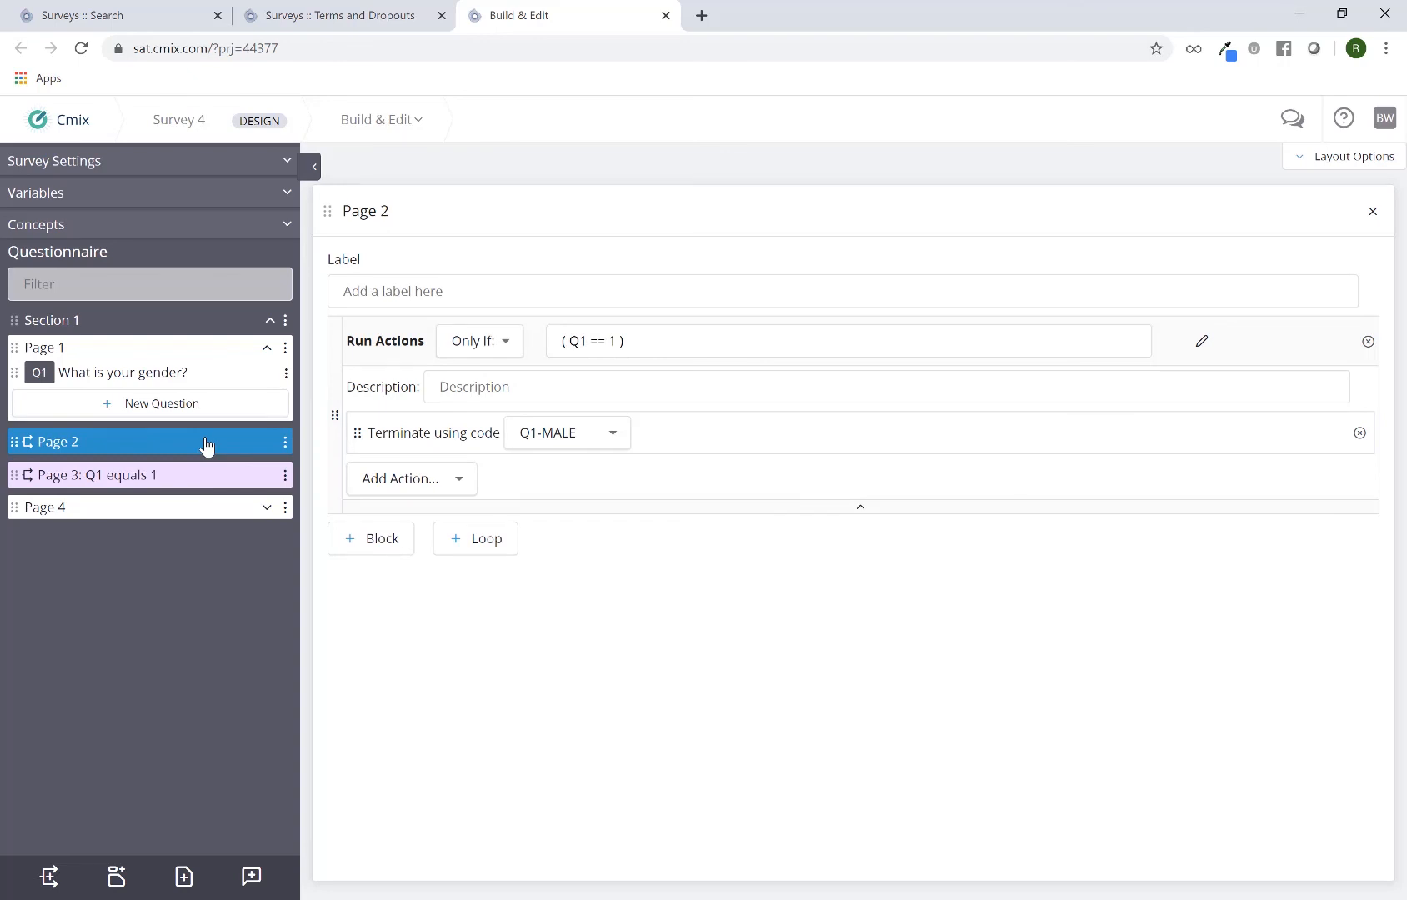
click(714, 346)
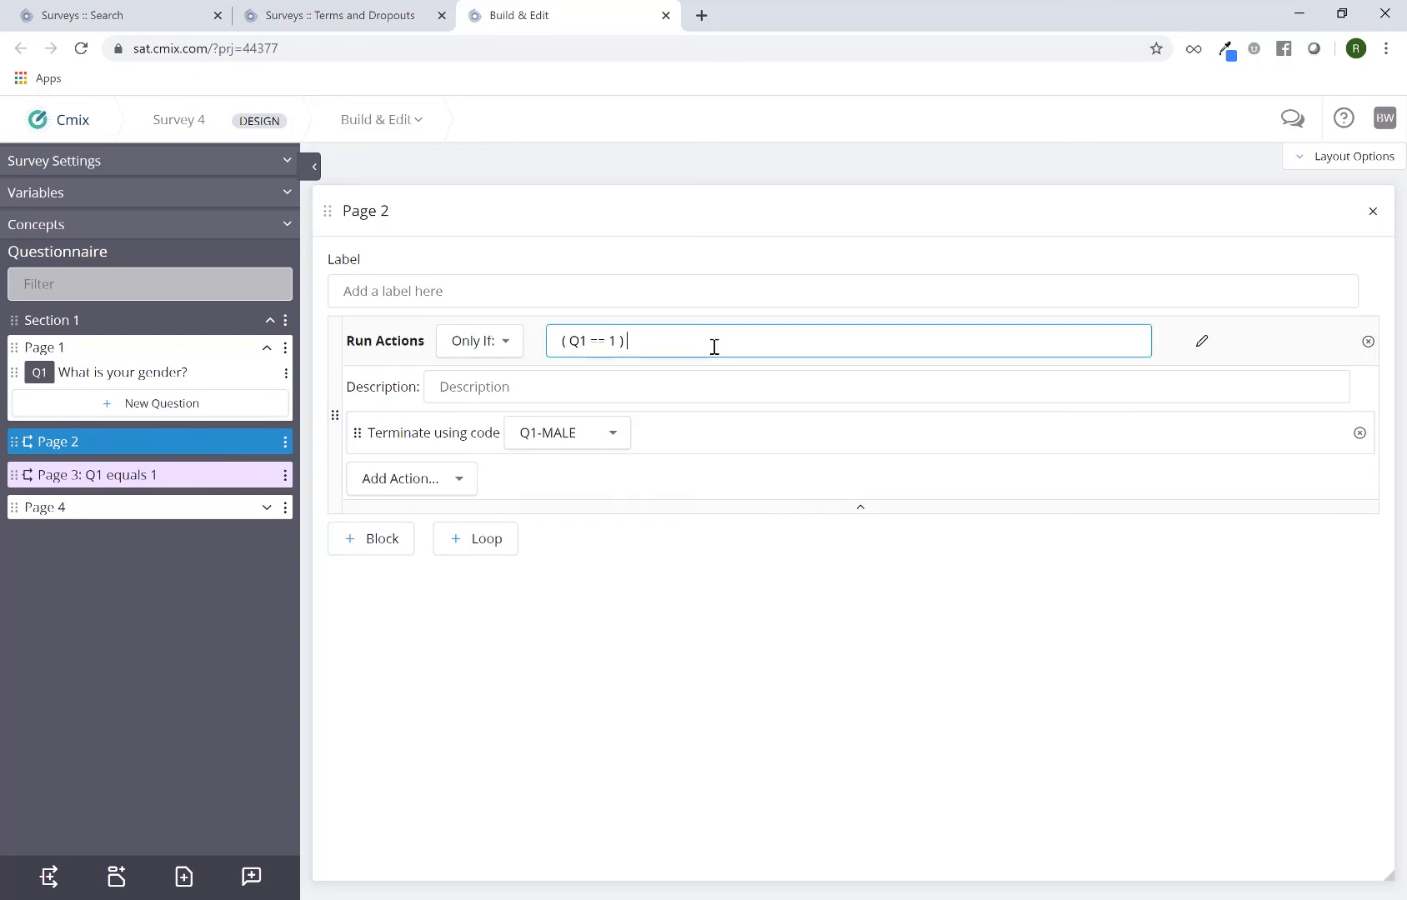
text(or)
key(BackSpace)
key(BackSpace)
text(OR Q2 )
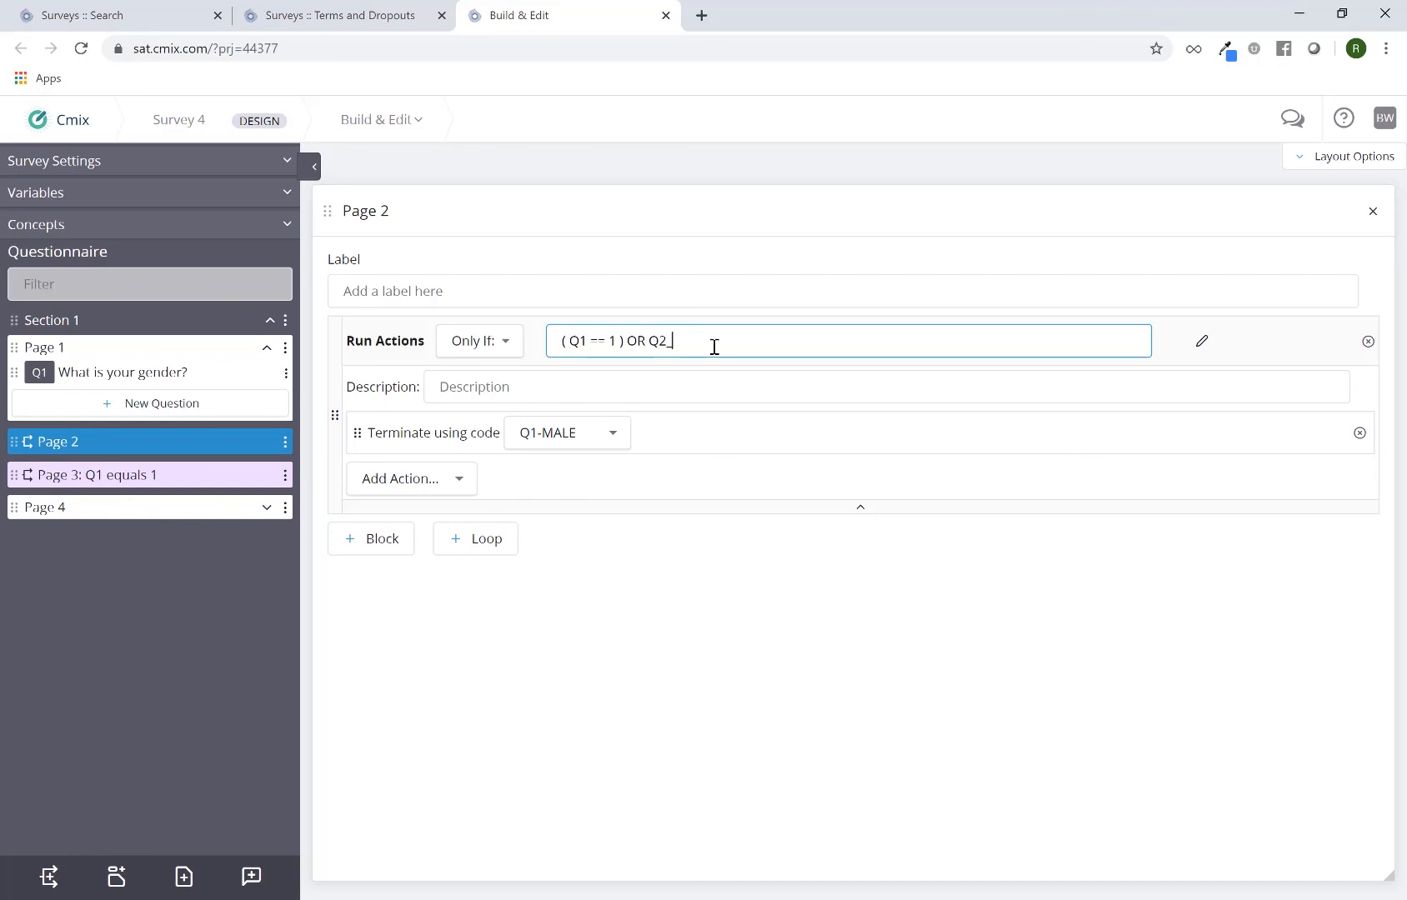
text(3=1)
click(767, 631)
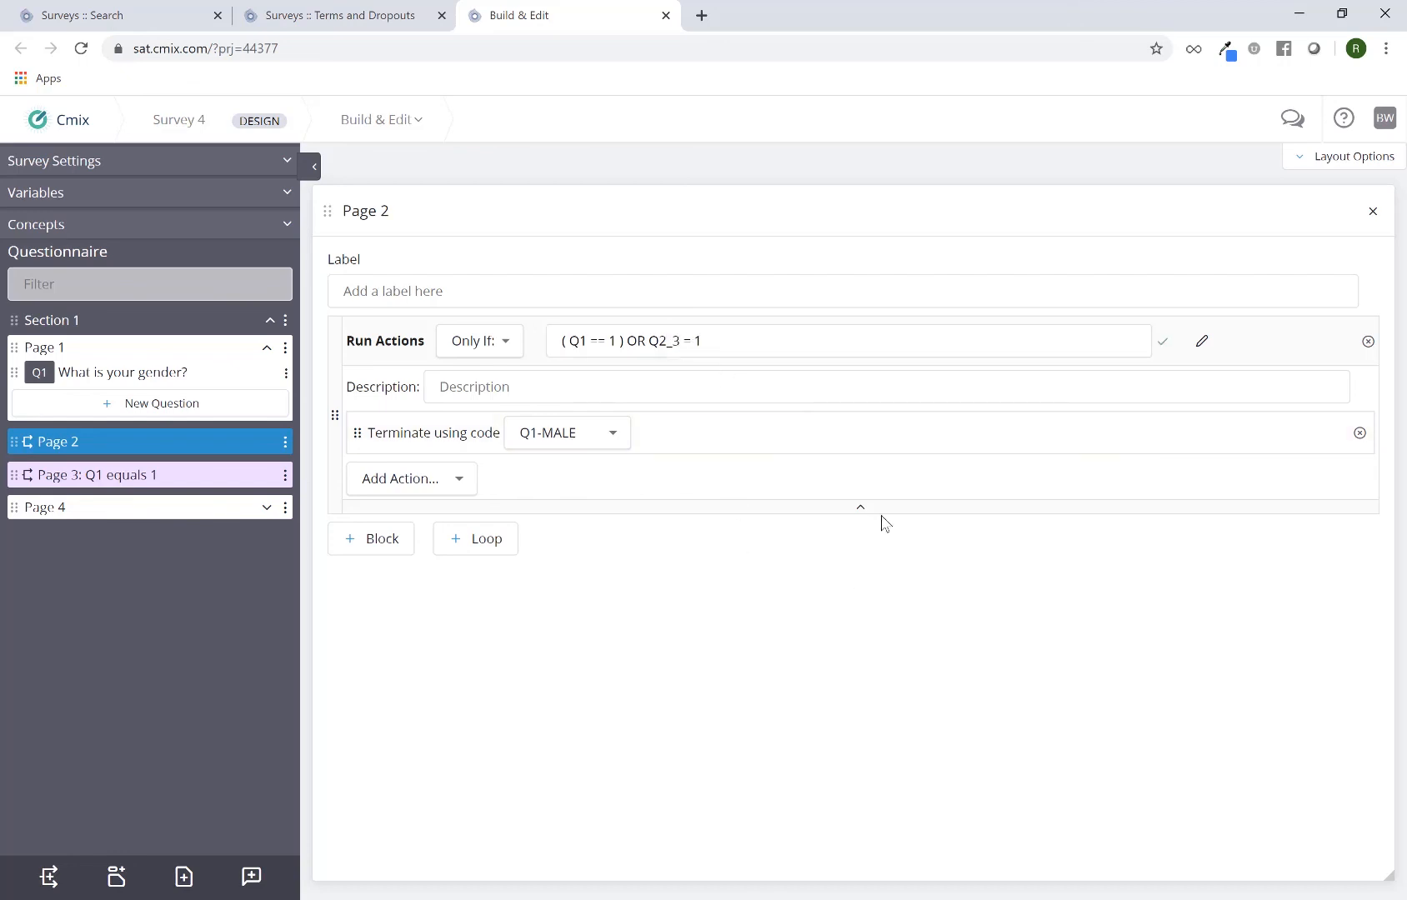